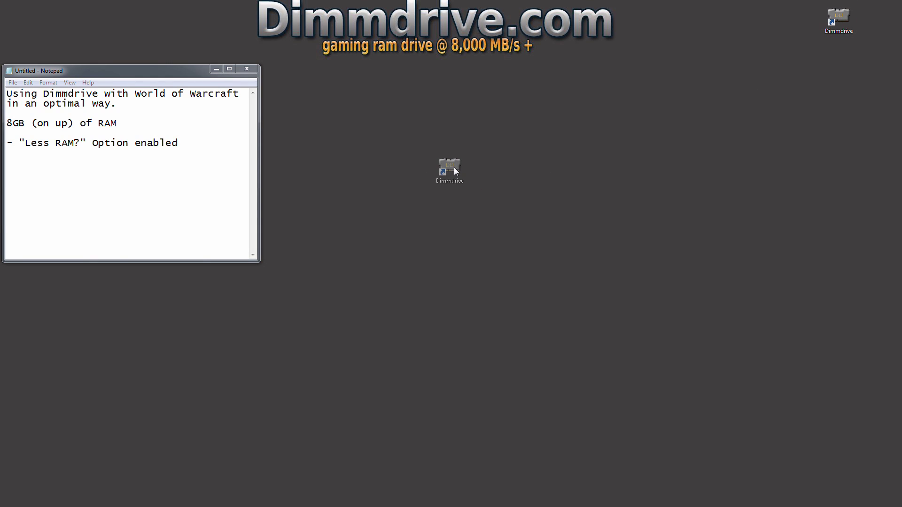
# Move the Dimmdrive desktop shortcut and highlight 'World of Warcraft' in the notes.
pyautogui.moveTo(182, 151); pyautogui.dragTo(7, 114)
pyautogui.click(119, 182)
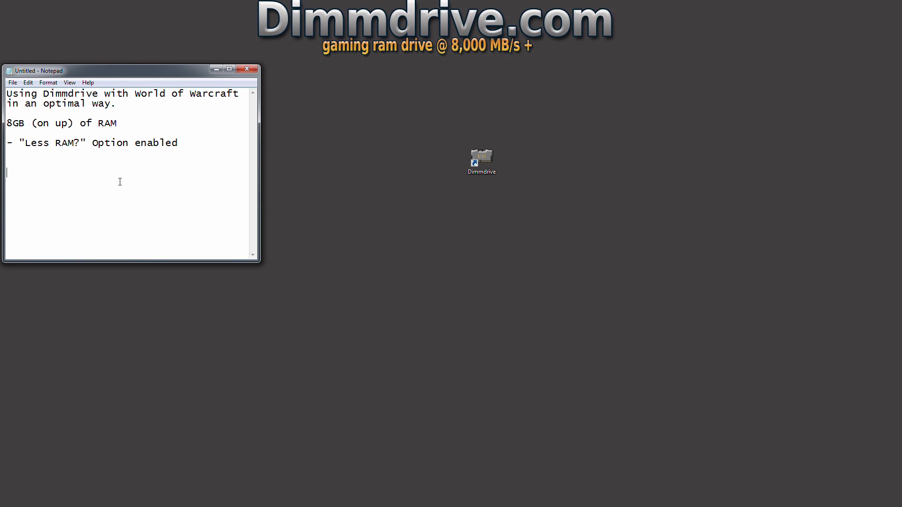
pyautogui.moveTo(134, 93); pyautogui.dragTo(240, 94)
pyautogui.click(444, 205)
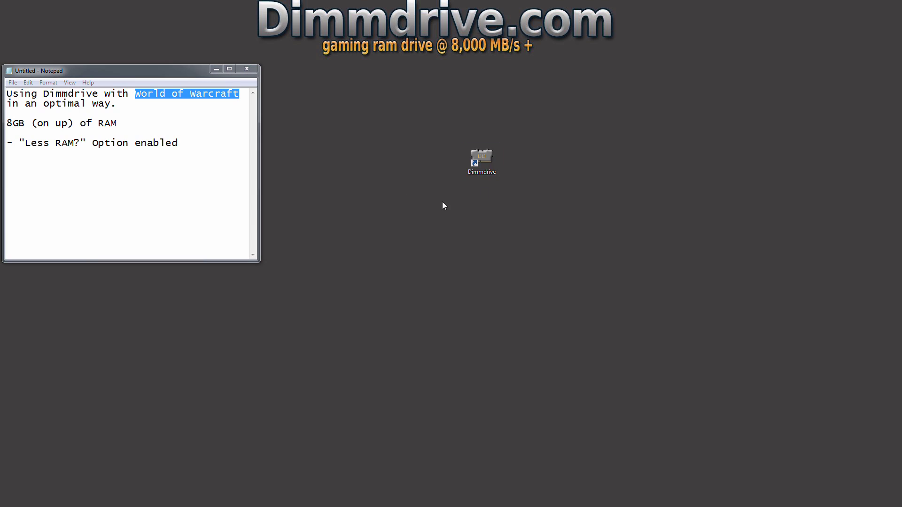
# Launch Dimmdrive, raise its window, and drop the 25.8 GB WoW-10manDruidAltsA folder onto Other Programs.
pyautogui.doubleClick(483, 164)
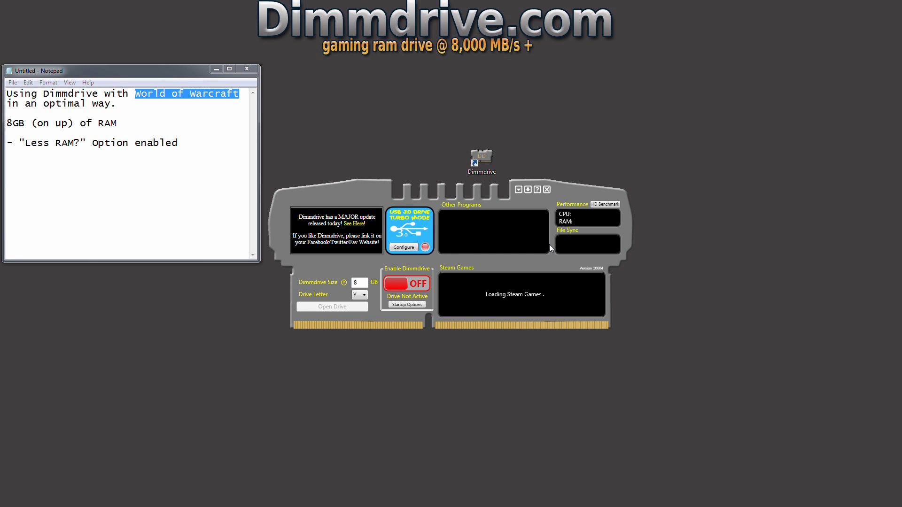
pyautogui.moveTo(553, 194); pyautogui.dragTo(587, 187)
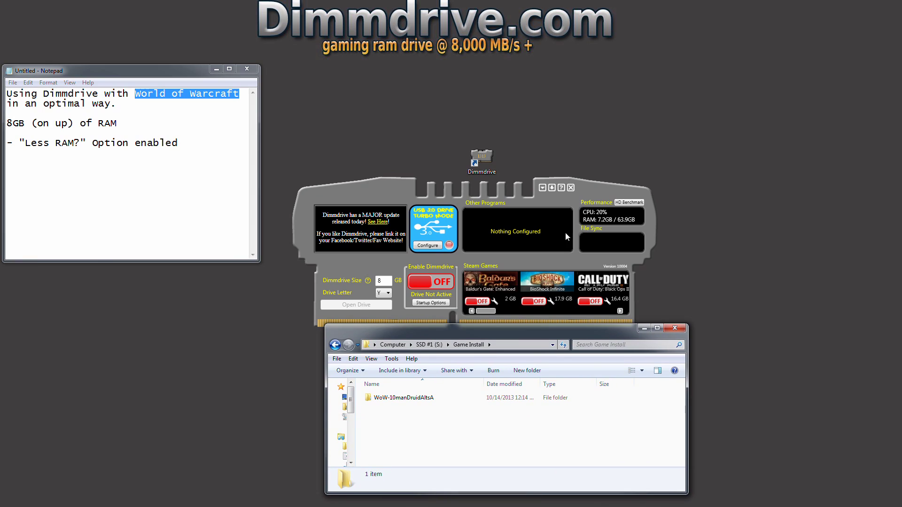
pyautogui.moveTo(594, 190); pyautogui.dragTo(599, 126)
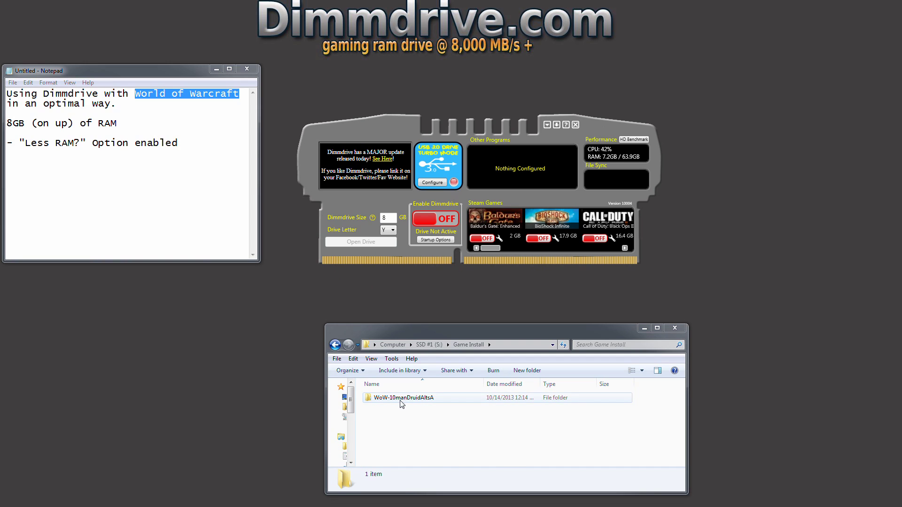
pyautogui.moveTo(402, 403); pyautogui.dragTo(482, 165)
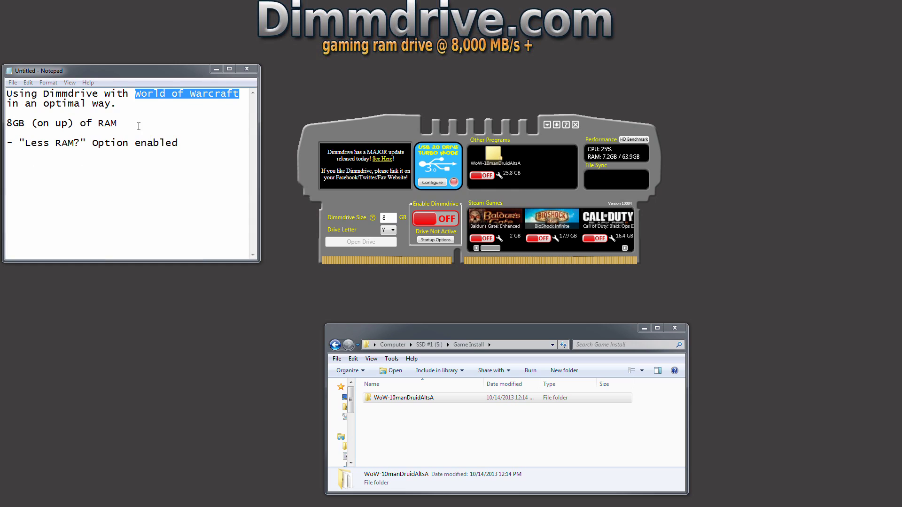
# Type 'OS = 2.5G of RAM', 'WoW = 1.5 of RAM' and '== 4GB of RAM for Dimmdrive' lines.
pyautogui.moveTo(138, 126); pyautogui.dragTo(6, 123)
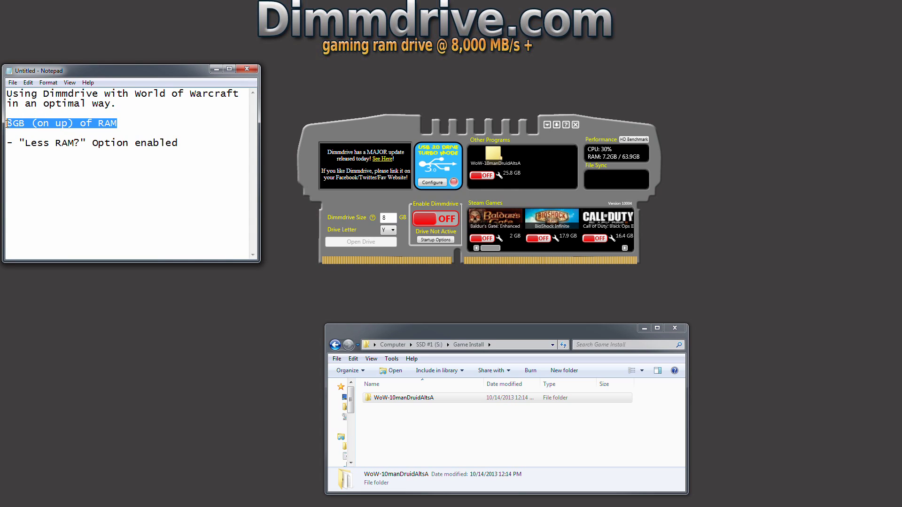
pyautogui.click(206, 167)
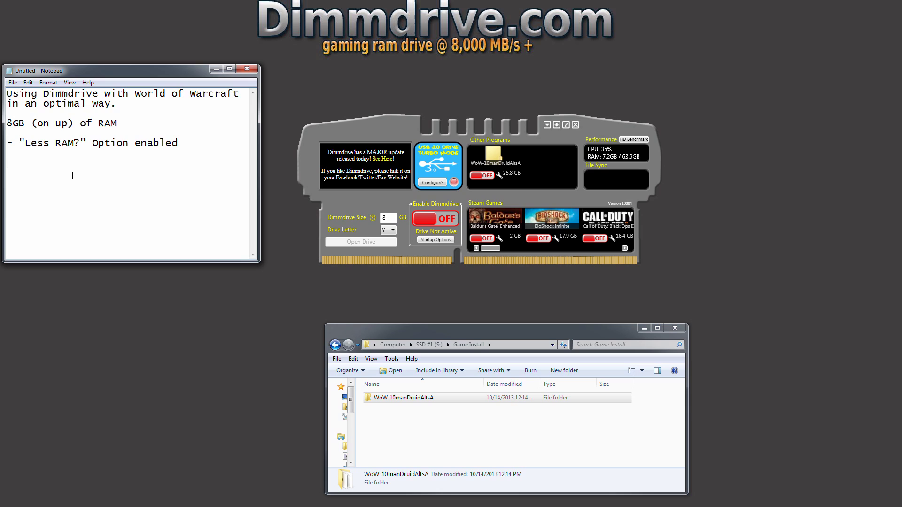
pyautogui.write('PC')
pyautogui.press('BackSpace')
pyautogui.press('BackSpace')
pyautogui.write('OS = 2.5G of RAM')
pyautogui.press('Return')
pyautogui.write('WoW = ')
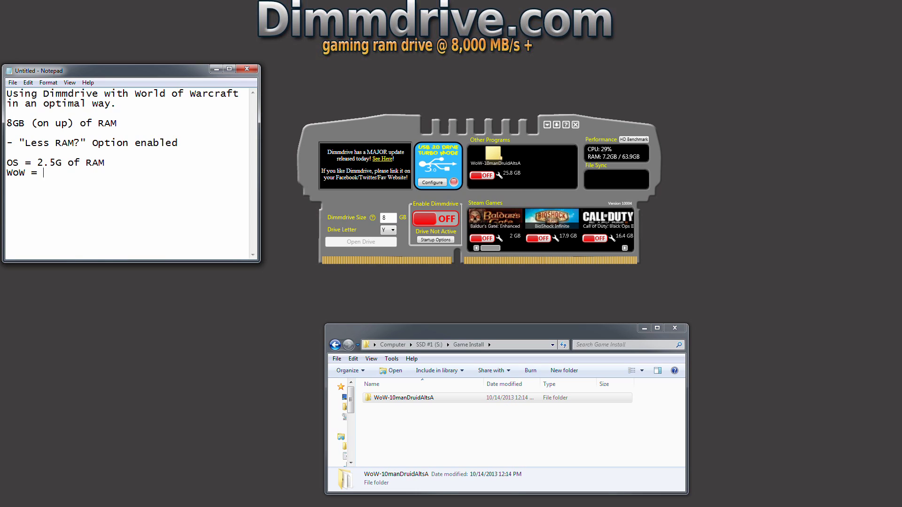
pyautogui.write('1.5 of RAM')
pyautogui.press('Return')
pyautogui.write('==  4GB of RAM for Dimmdrive')
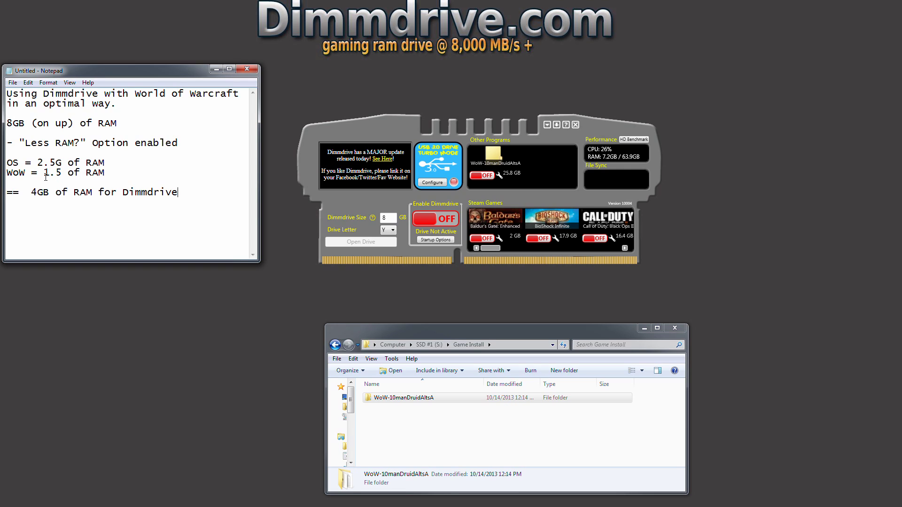
# Insert the line '8GB - 4GB (os + wow)' above the 4GB result.
pyautogui.click(94, 183)
pyautogui.press('Return')
pyautogui.press('Return')
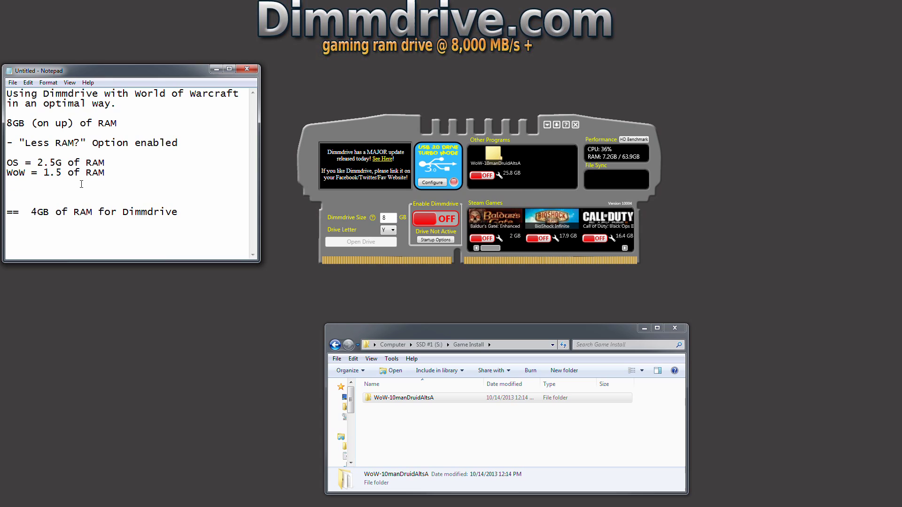
pyautogui.write('8GB - 4GB (os + wow) =')
pyautogui.press('BackSpace')
pyautogui.press('BackSpace')
# Set the Dimmdrive drive size to 4 and highlight the 8GB RAM line in the notes.
pyautogui.click(345, 218)
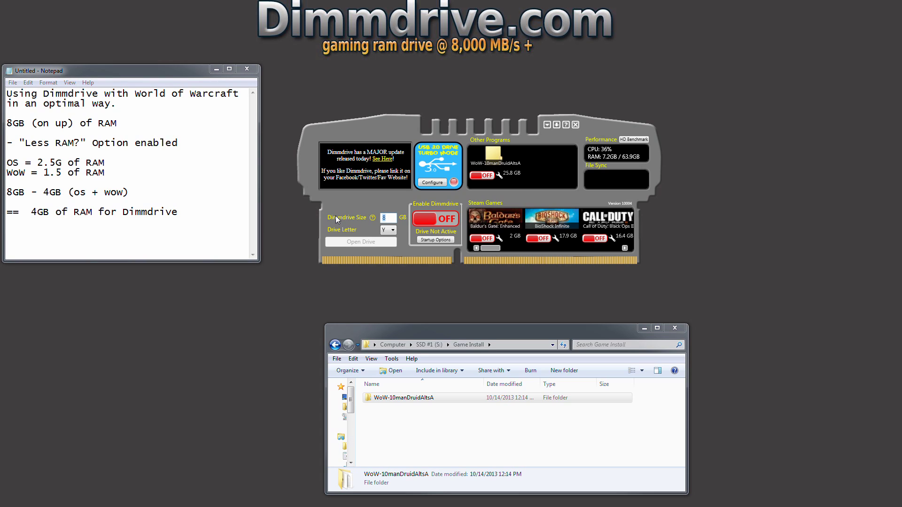
pyautogui.write('4')
pyautogui.hotkey('alt', 'Tab')
pyautogui.hotkey('shift', 'Home')
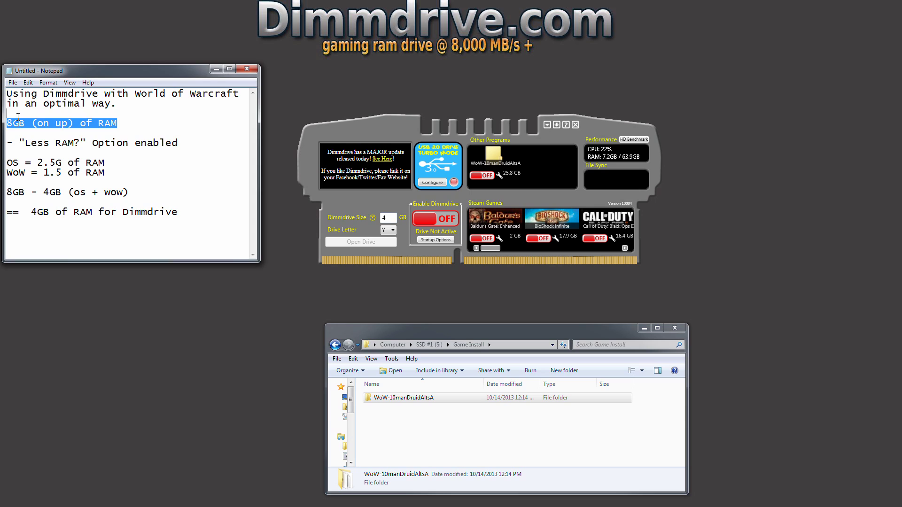
# Enable Less RAM mode for the WoW entry and open Configure for file selection.
pyautogui.click(497, 176)
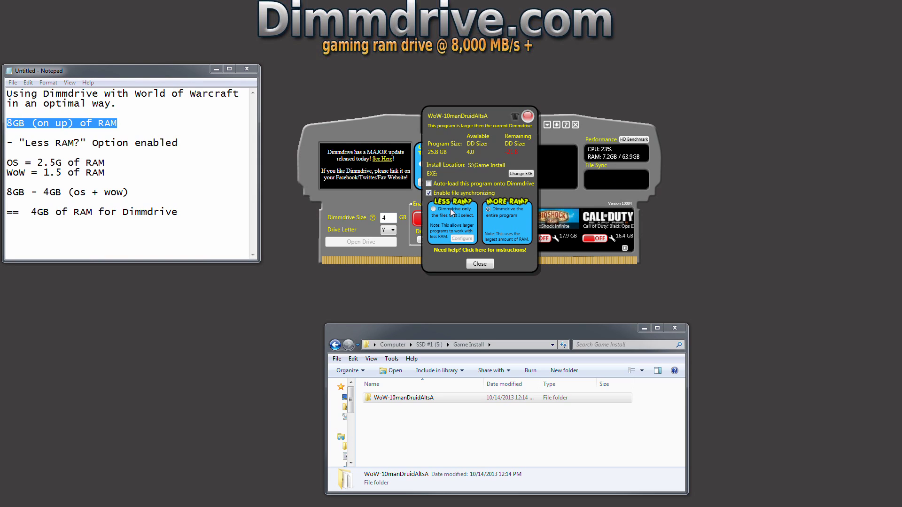
pyautogui.click(433, 209)
pyautogui.hotkey('alt', 'Tab')
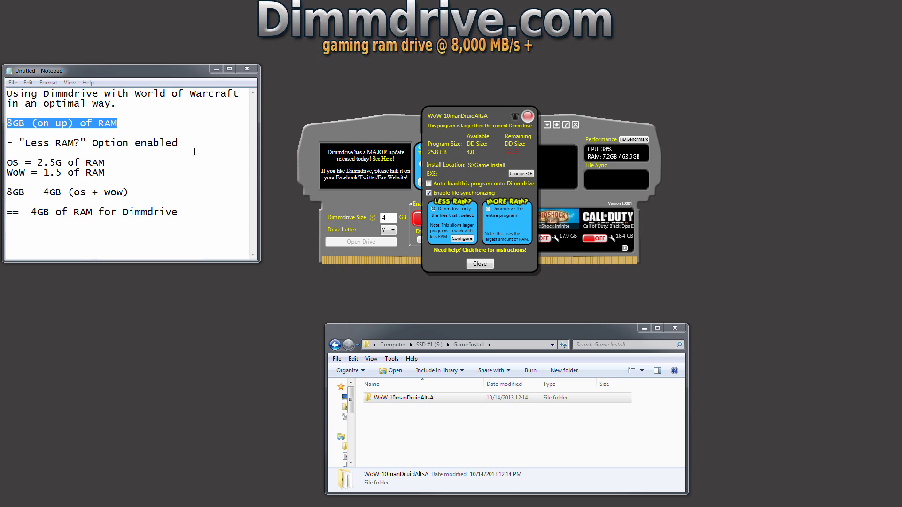
pyautogui.press('Down')
pyautogui.press('Down')
pyautogui.press('End')
pyautogui.hotkey('shift', 'Home')
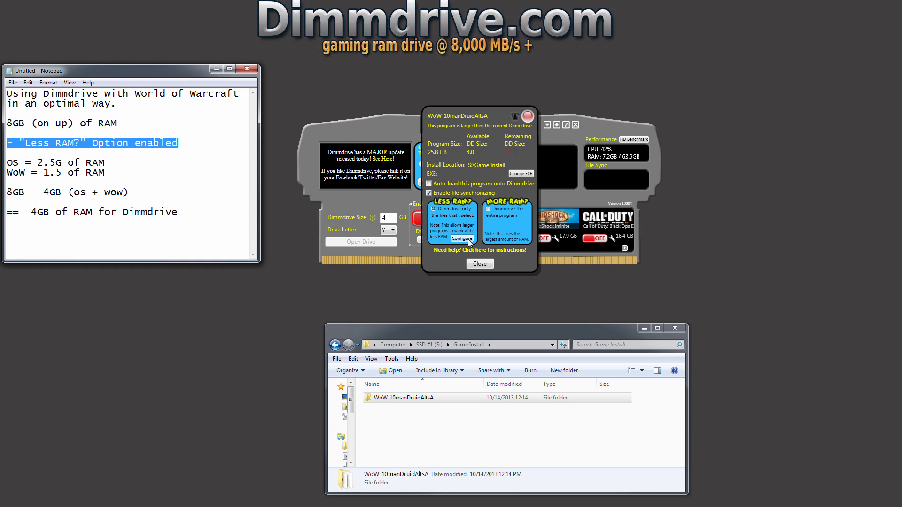
pyautogui.click(468, 239)
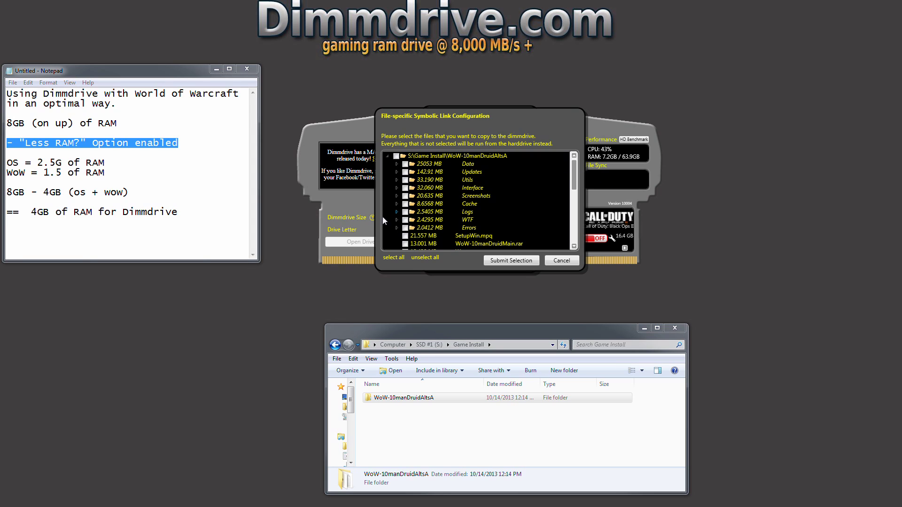
# Select WTF plus expansion4.MPQ, model.MPQ and itemtexture.MPQ from Data, then submit the selection.
pyautogui.click(405, 219)
pyautogui.click(396, 164)
pyautogui.moveTo(577, 168); pyautogui.dragTo(574, 171)
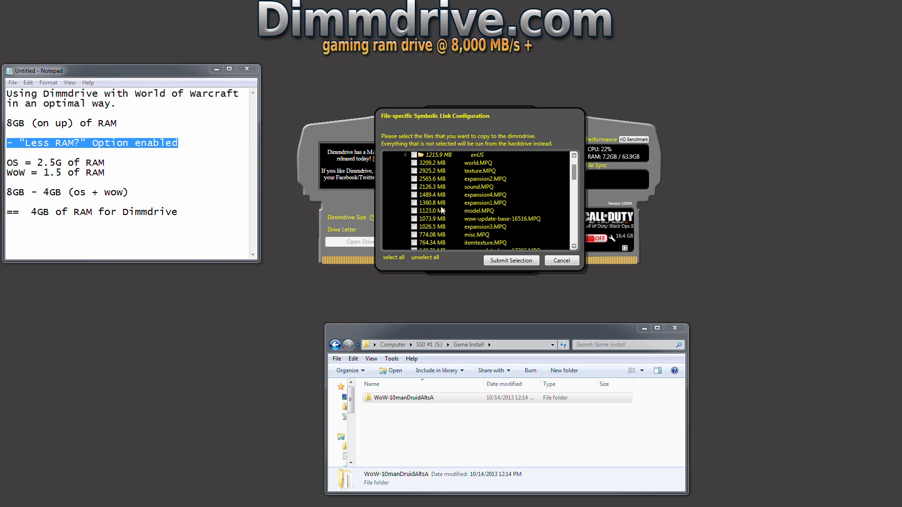
pyautogui.click(414, 196)
pyautogui.click(413, 194)
pyautogui.click(414, 210)
pyautogui.click(414, 242)
pyautogui.click(503, 260)
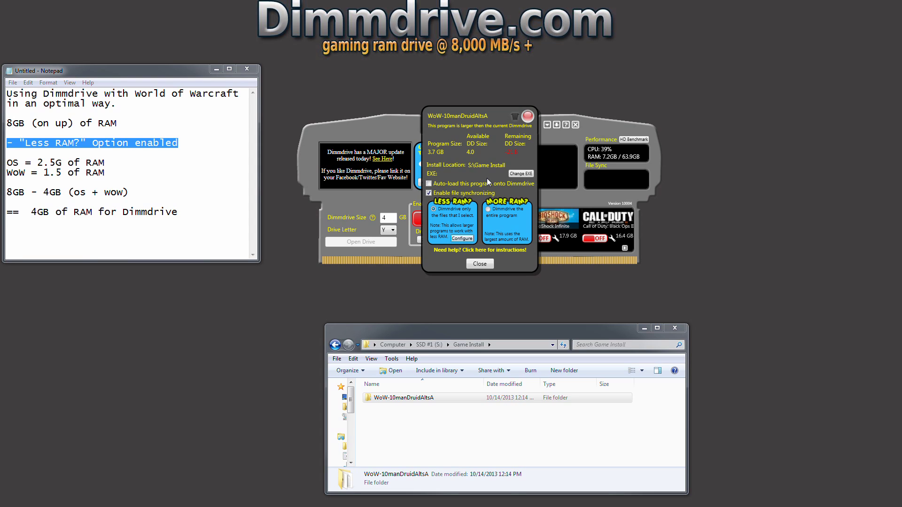
# Close the WoW settings, switch the WoW-10manDruidAltsA entry ON, and keep drive letter Y.
pyautogui.click(484, 264)
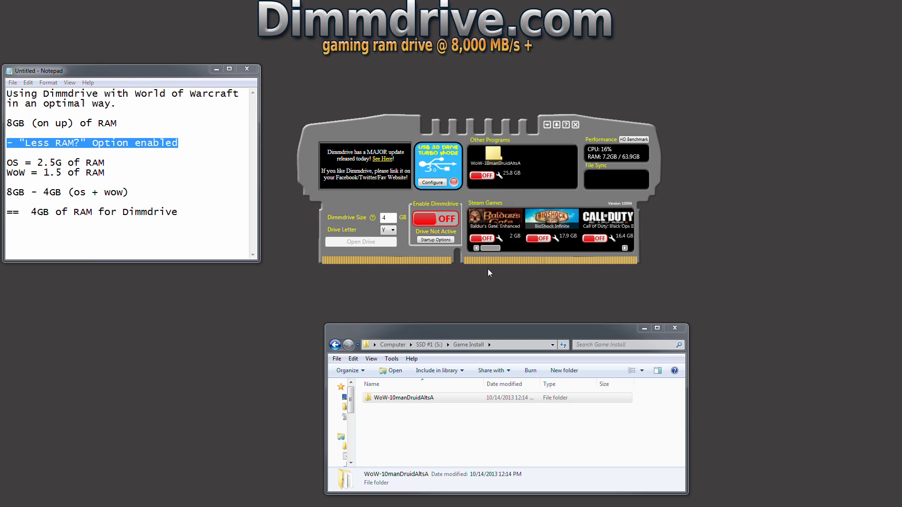
pyautogui.click(487, 176)
pyautogui.click(390, 231)
pyautogui.click(388, 232)
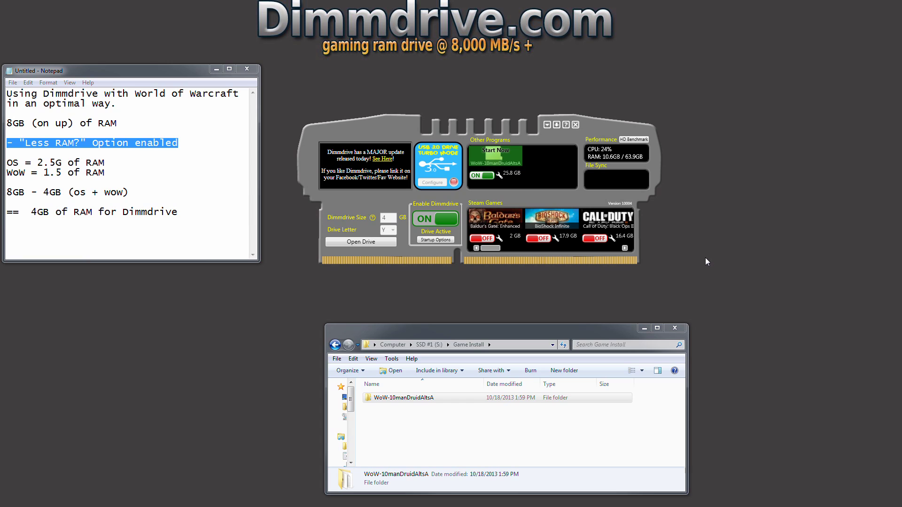
# Browse the RAM drive's dd.1-WoW-10manDruidAltsA folder down into Interface\AddOns.
pyautogui.click(373, 244)
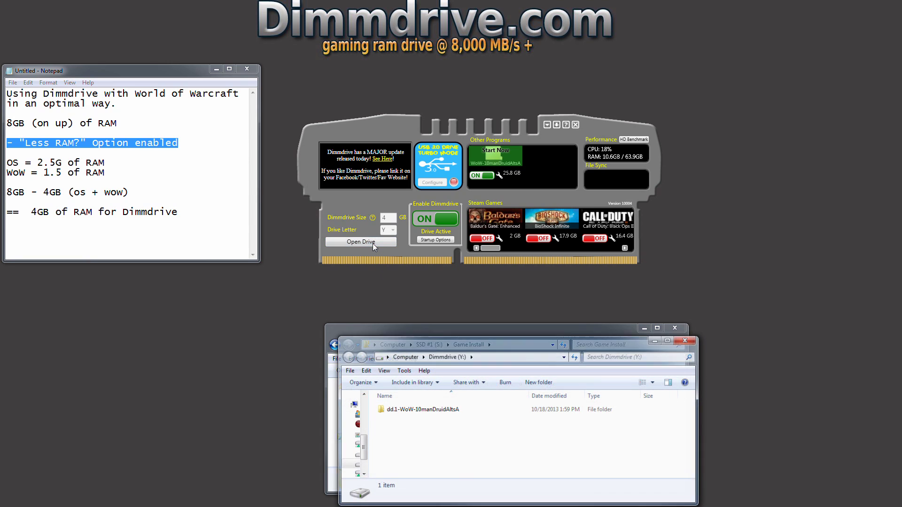
pyautogui.moveTo(433, 301); pyautogui.dragTo(412, 285)
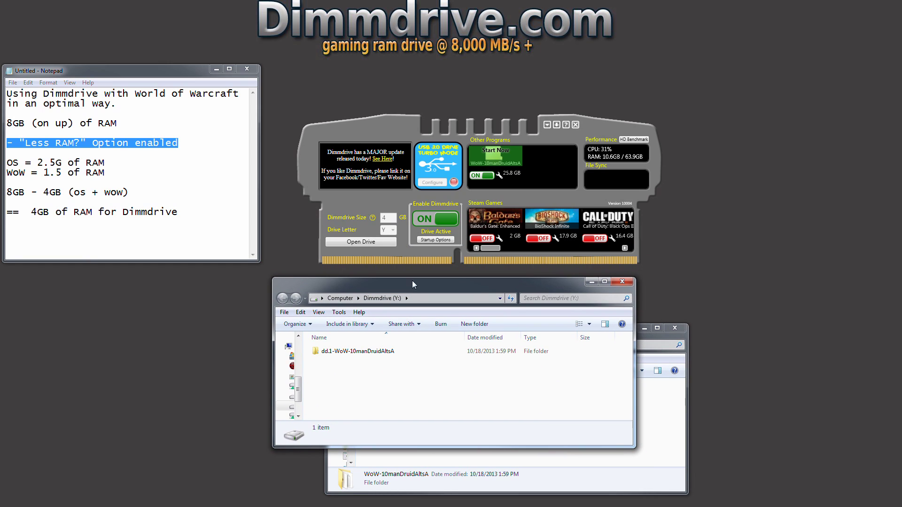
pyautogui.click(363, 353)
pyautogui.doubleClick(363, 354)
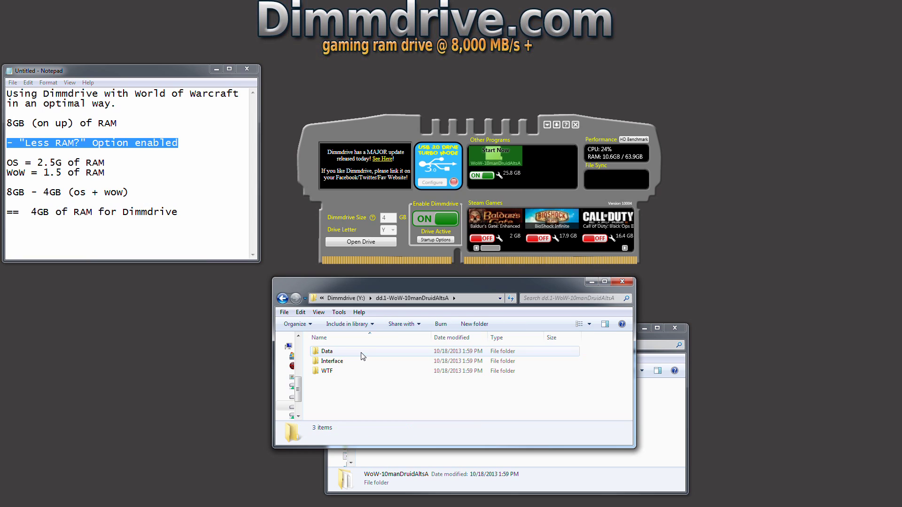
pyautogui.doubleClick(334, 362)
pyautogui.doubleClick(336, 351)
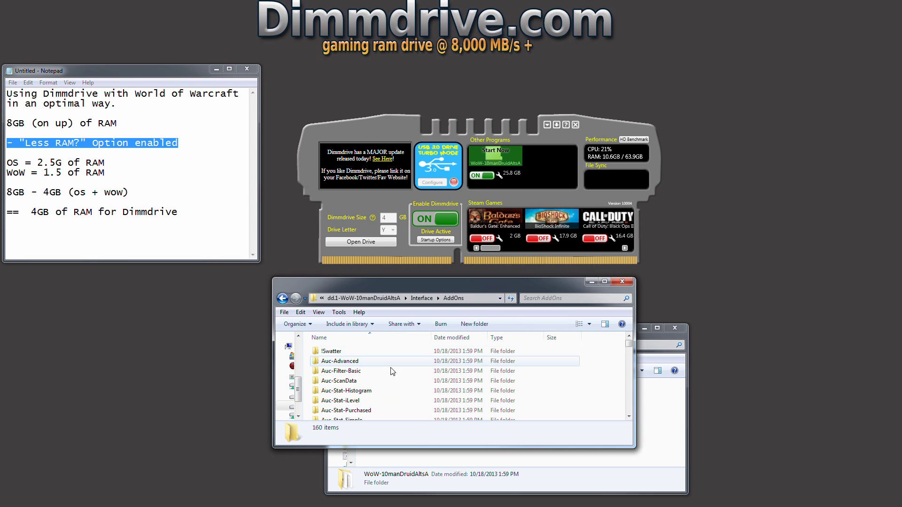
pyautogui.scroll(-20, 395, 368)
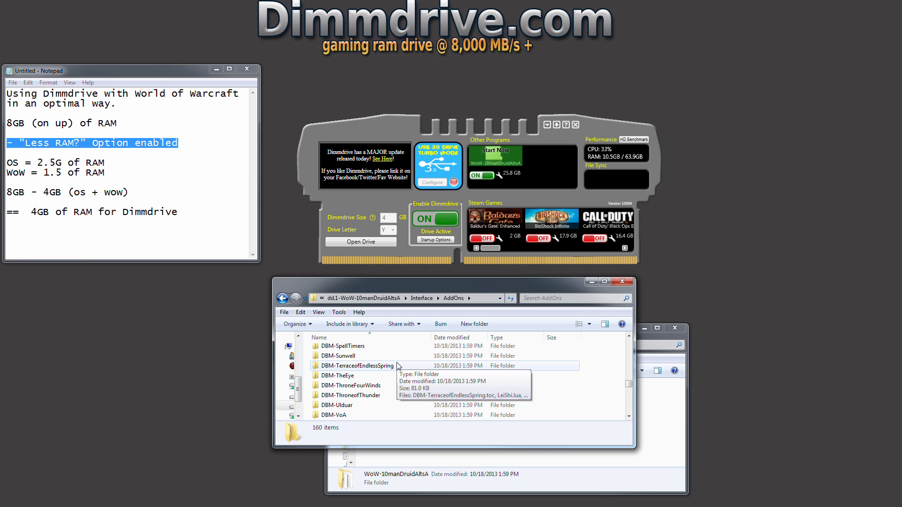
# Return to dd.1-WoW-10manDruidAltsA and open its Data folder.
pyautogui.press('BackSpace')
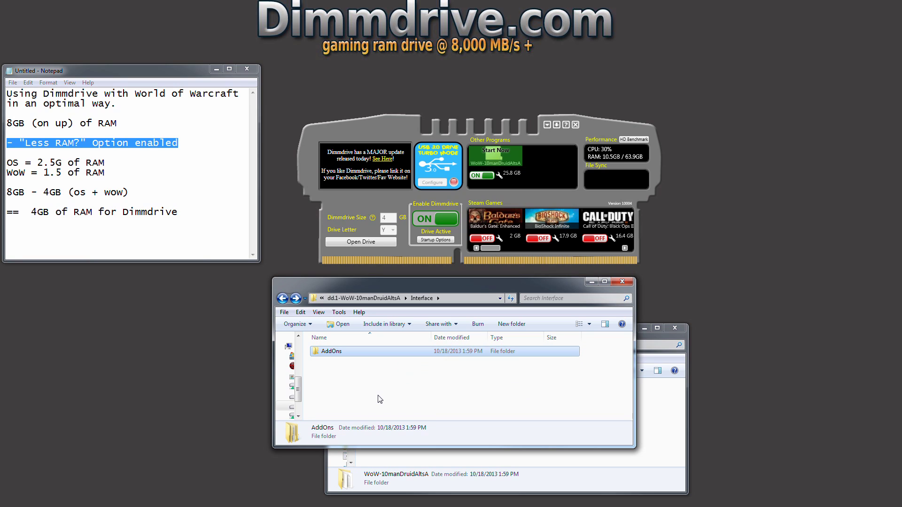
pyautogui.hotkey('alt', 'Up')
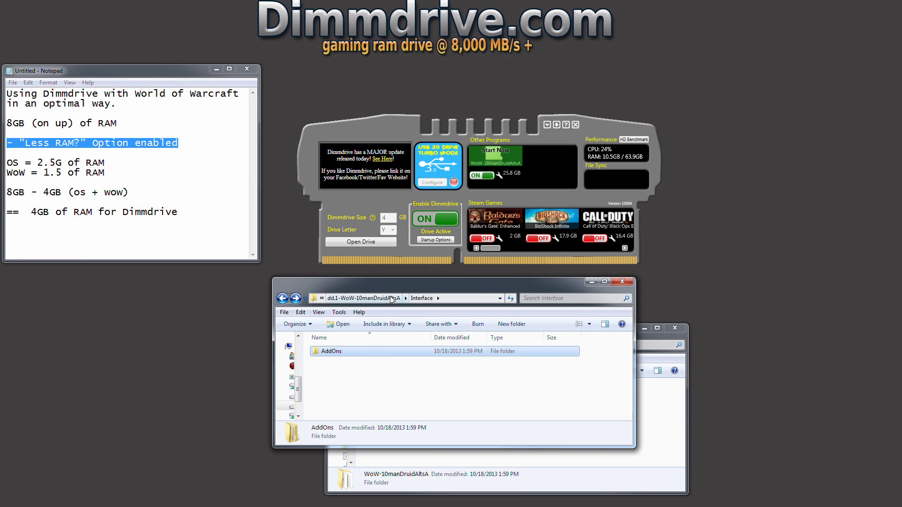
pyautogui.moveTo(327, 374)
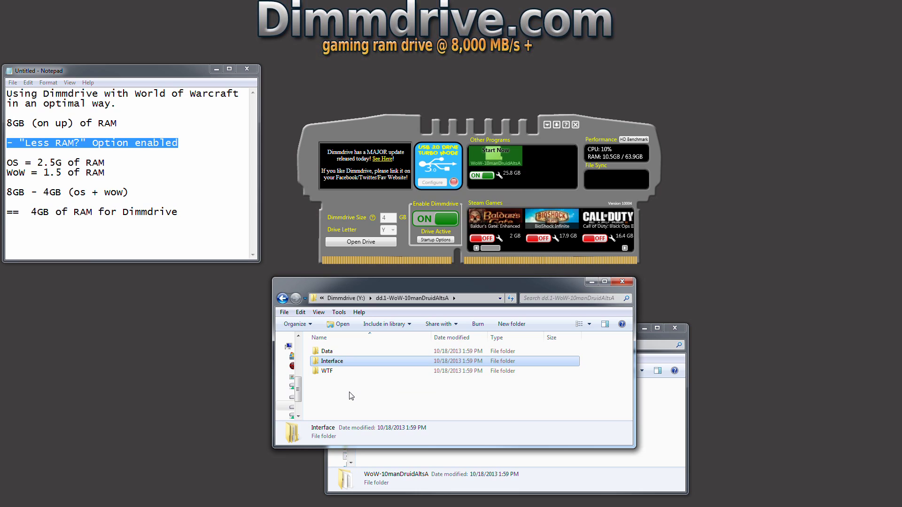
pyautogui.doubleClick(340, 351)
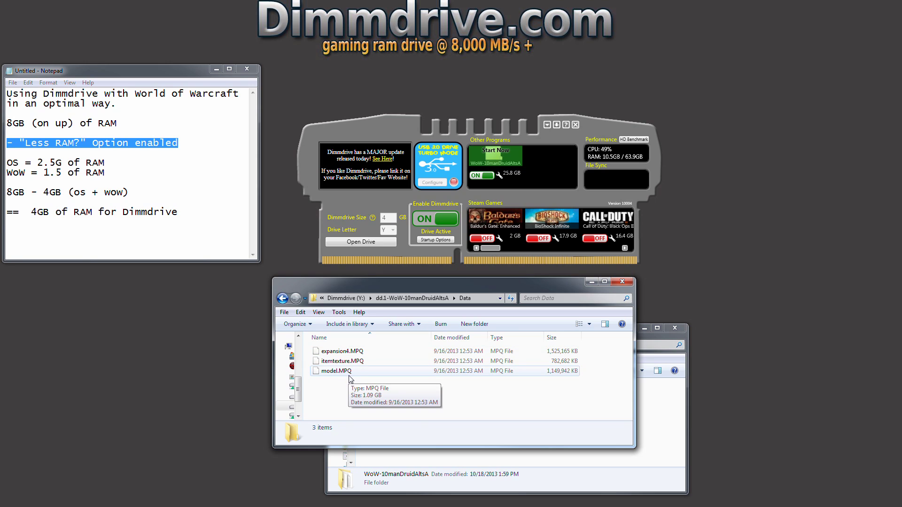
# Open the SSD install's WoW-10manDruidAltsA\Data folder in the Game Install window beside the RAM drive copy.
pyautogui.click(682, 337)
pyautogui.moveTo(478, 331); pyautogui.dragTo(492, 282)
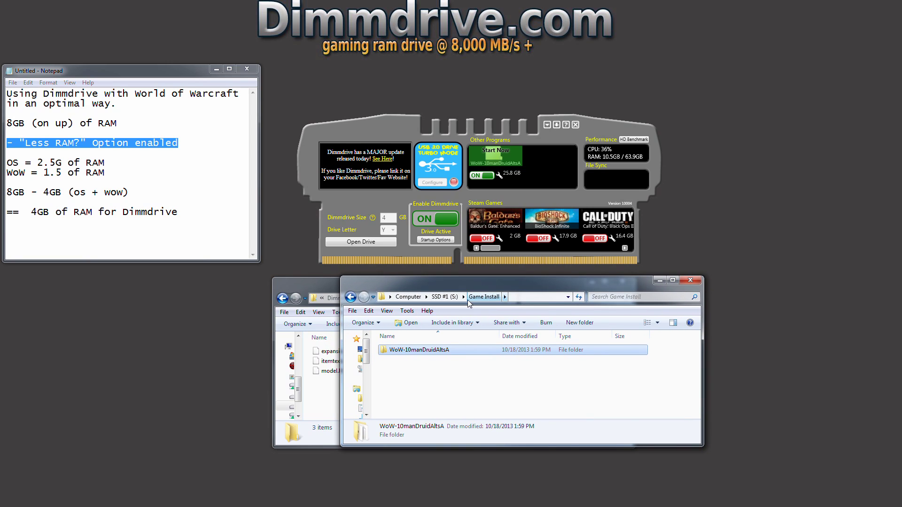
pyautogui.doubleClick(427, 352)
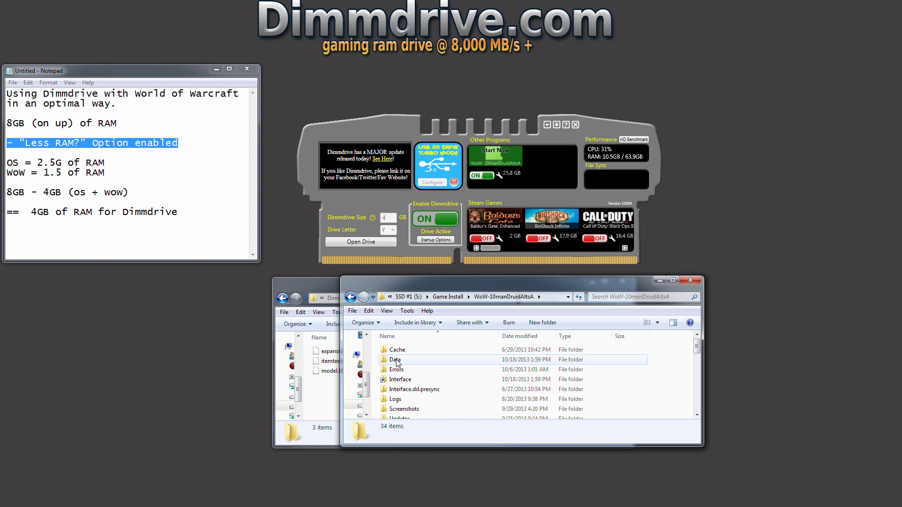
pyautogui.moveTo(444, 286); pyautogui.dragTo(516, 286)
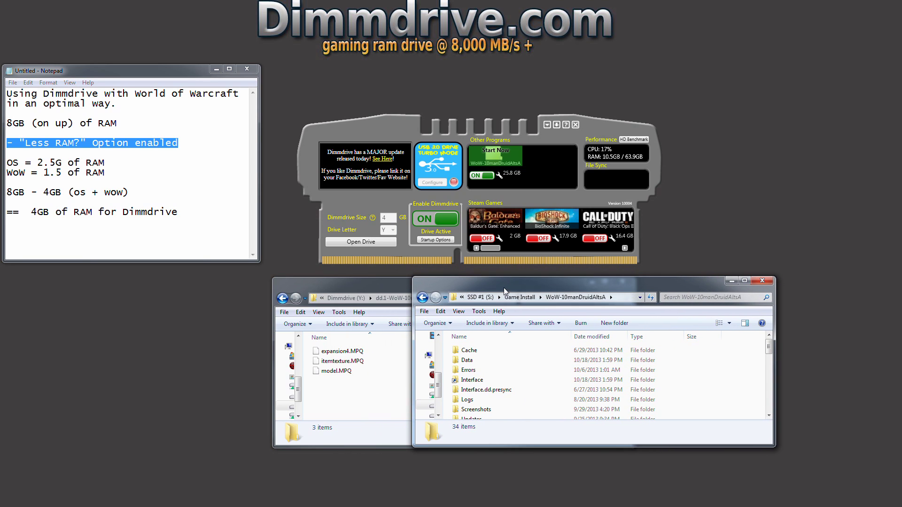
pyautogui.doubleClick(468, 361)
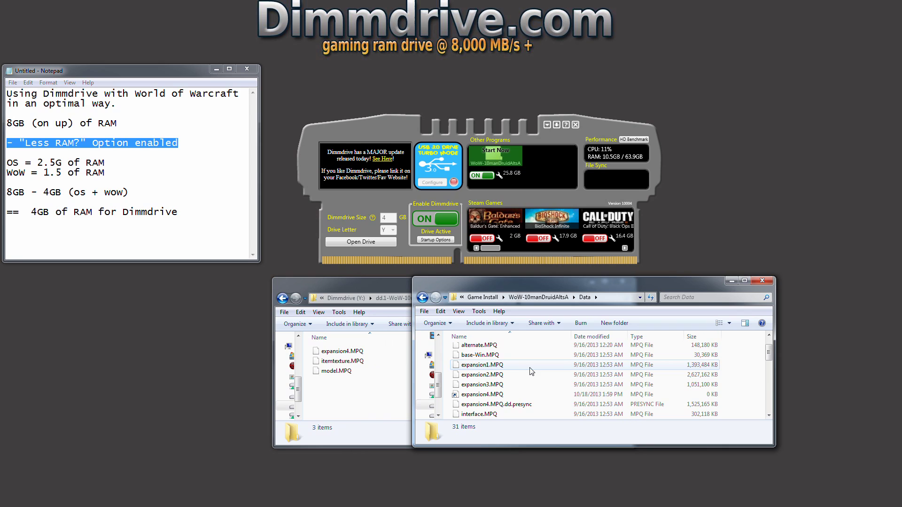
pyautogui.scroll(1, 532, 371)
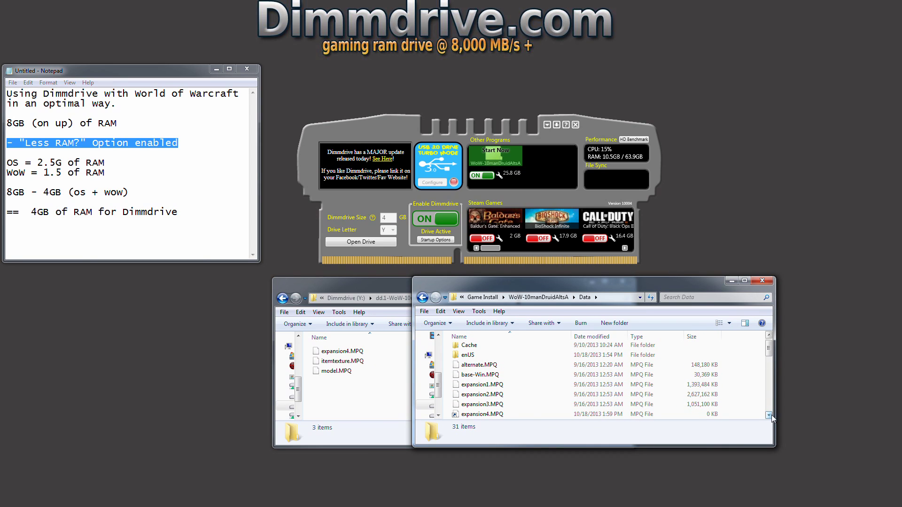
# Open expansion4.MPQ's Properties and show the folder its shortcut points to.
pyautogui.click(486, 415)
pyautogui.rightClick(486, 415)
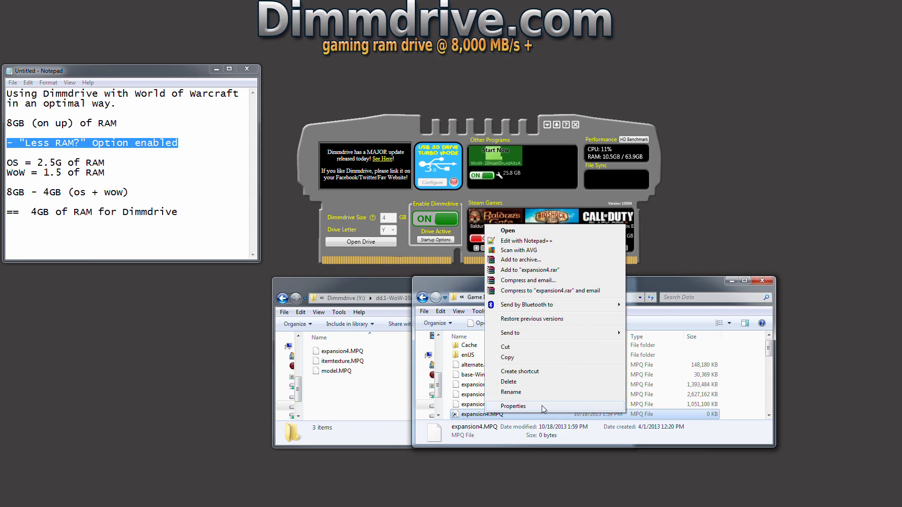
pyautogui.click(542, 405)
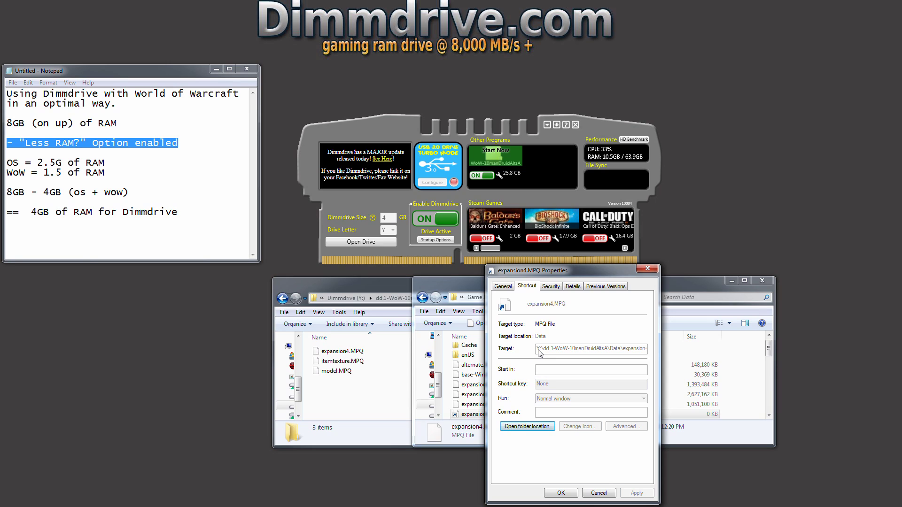
pyautogui.click(527, 426)
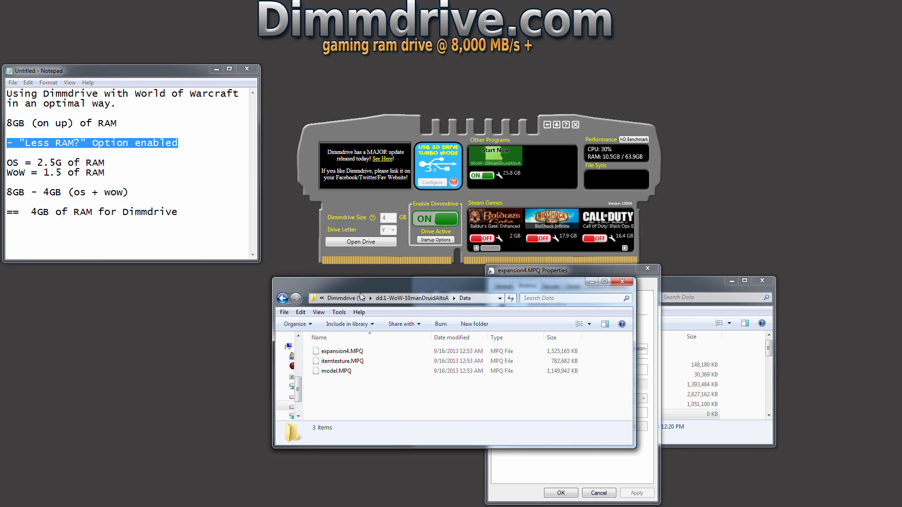
pyautogui.click(601, 478)
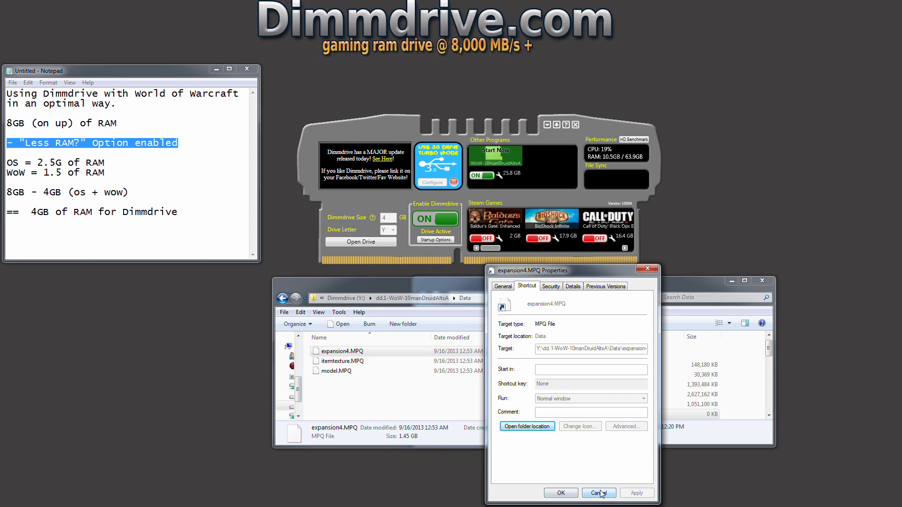
# Browse the Dimmdrive Data copy's MPQs and folders, then cancel the expansion4.MPQ Properties.
pyautogui.click(353, 357)
pyautogui.press('Down')
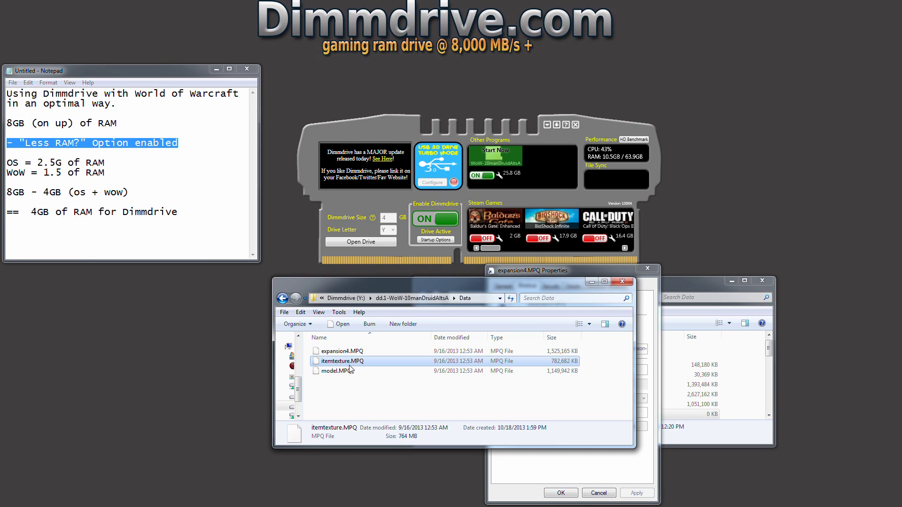
pyautogui.press('Down')
pyautogui.press('BackSpace')
pyautogui.click(339, 361)
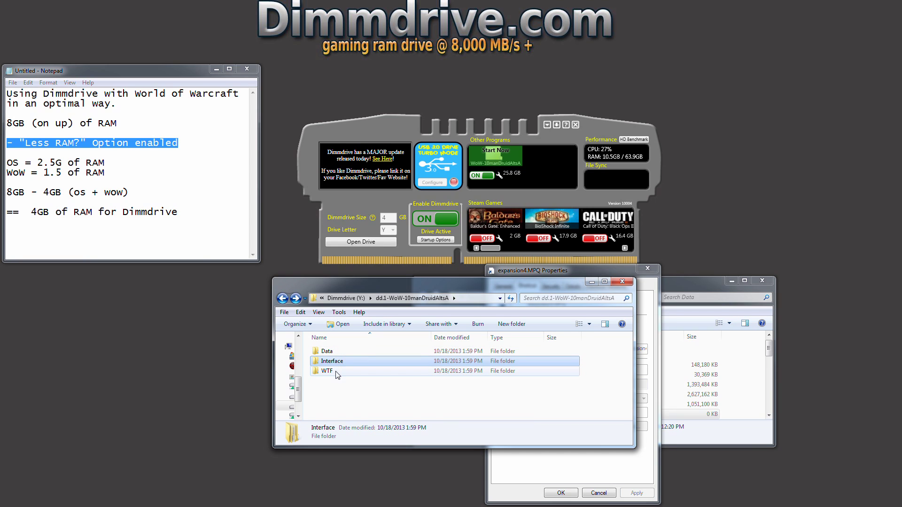
pyautogui.click(335, 372)
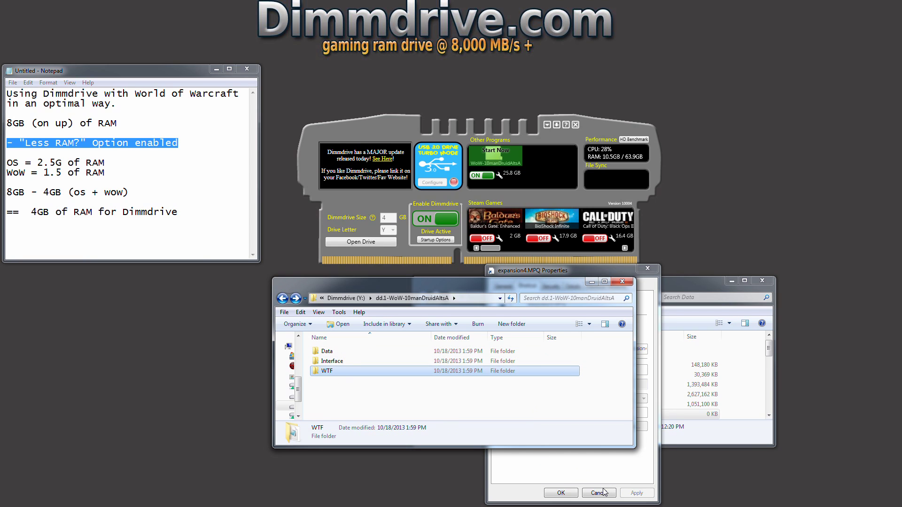
pyautogui.click(608, 470)
pyautogui.click(603, 493)
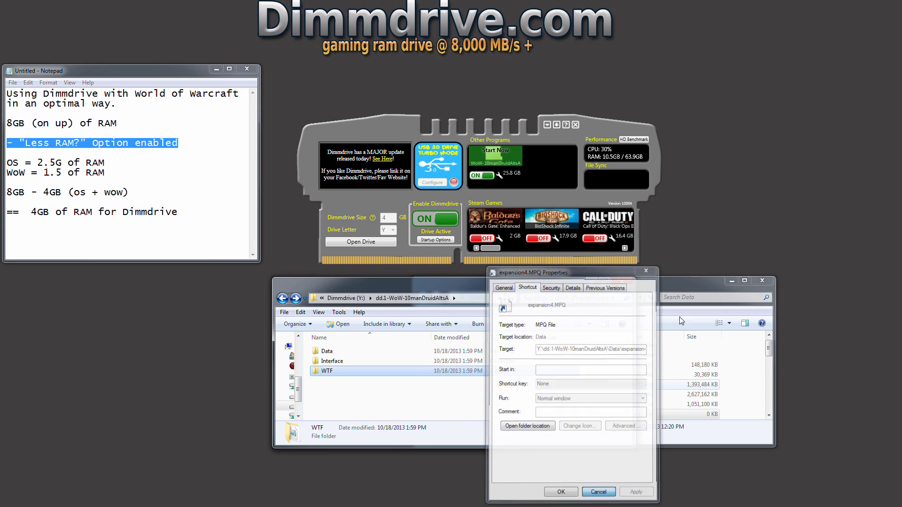
# Go up to the WoW-10manDruidAltsA install folder and launch Wow.exe.
pyautogui.moveTo(680, 278); pyautogui.dragTo(680, 245)
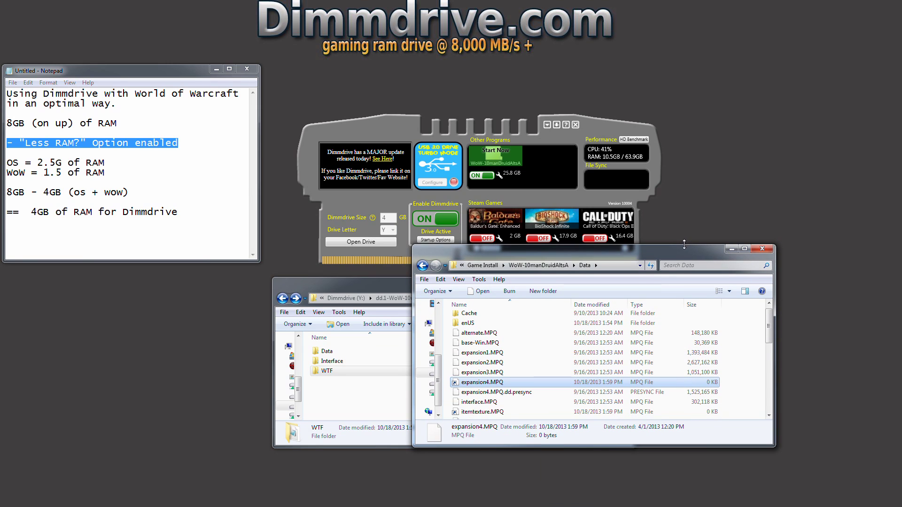
pyautogui.click(540, 264)
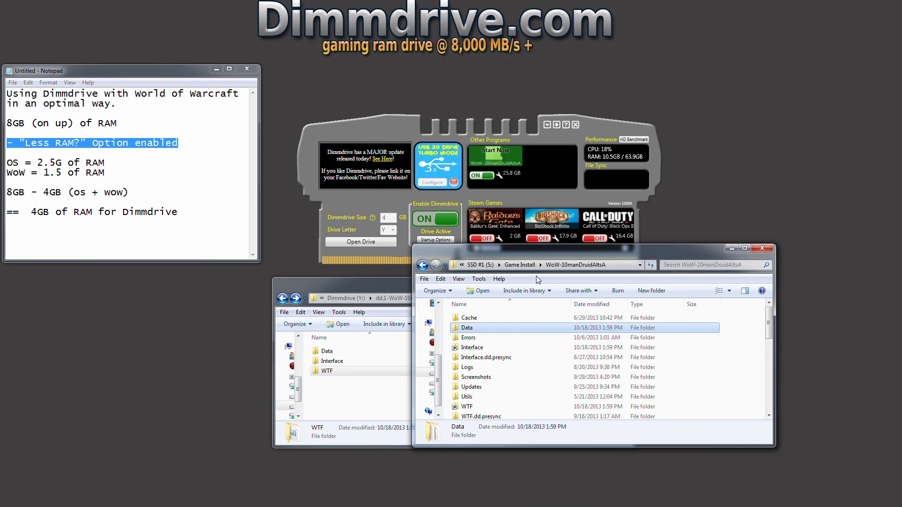
pyautogui.scroll(-5, 525, 365)
pyautogui.scroll(-1, 525, 364)
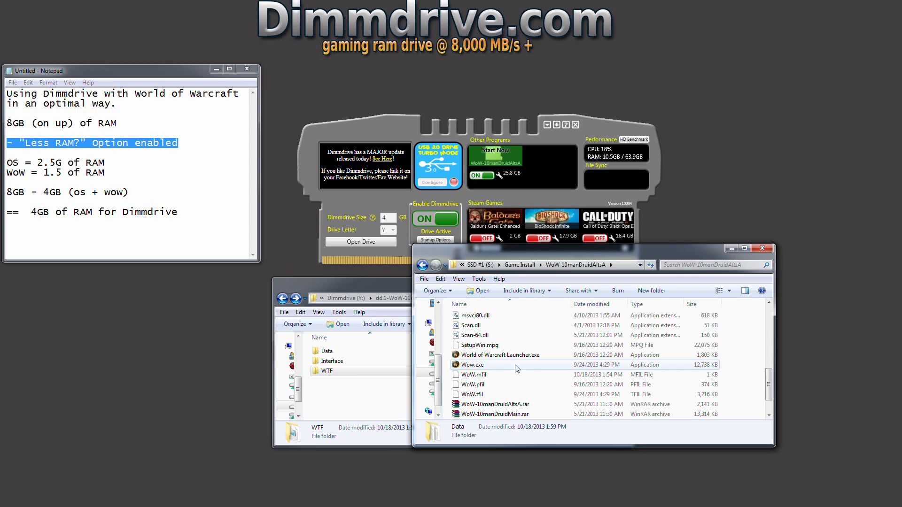
pyautogui.click(469, 367)
pyautogui.moveTo(705, 112); pyautogui.dragTo(816, 203)
pyautogui.click(474, 367)
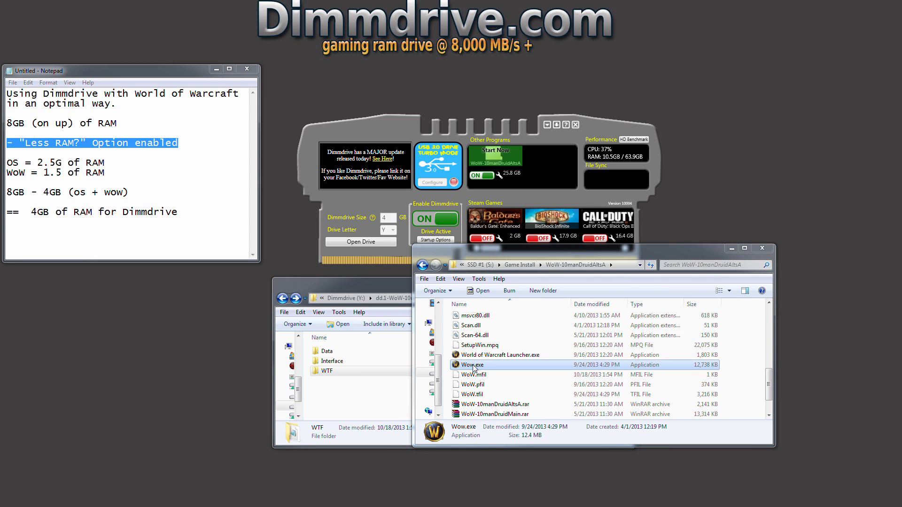
pyautogui.press('Up')
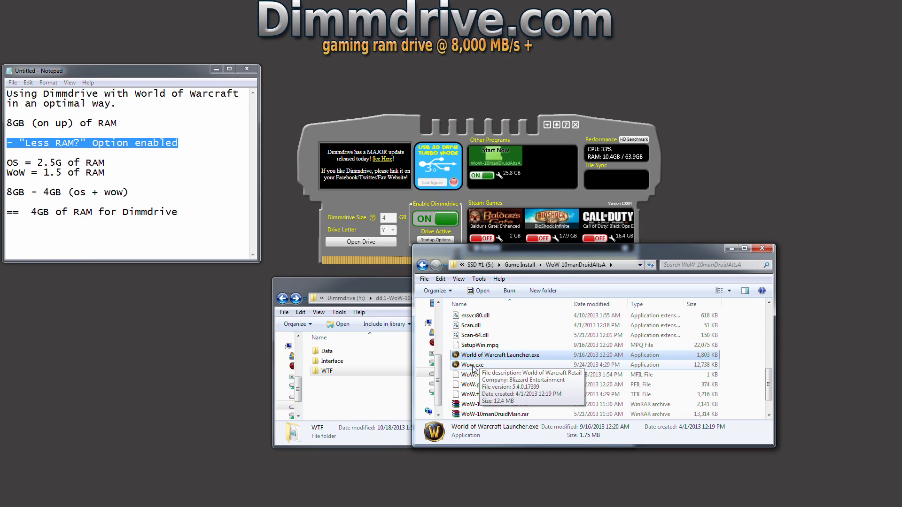
pyautogui.doubleClick(472, 366)
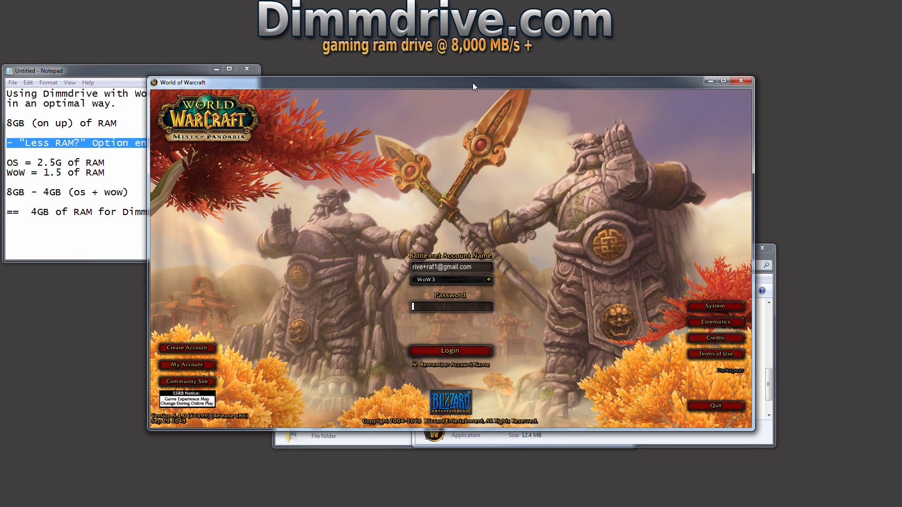
# Close the first World of Warcraft window and rearrange the install and Dimmdrive windows.
pyautogui.click(741, 80)
pyautogui.click(599, 258)
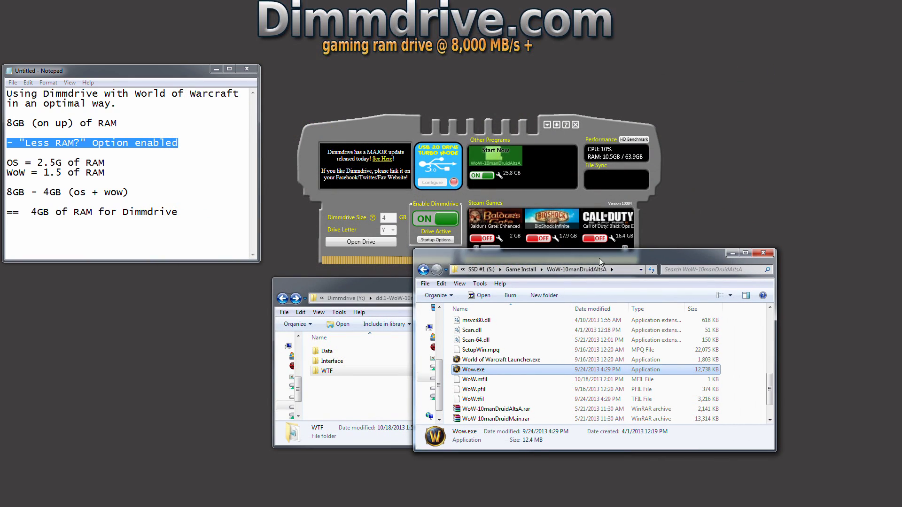
pyautogui.moveTo(599, 257); pyautogui.dragTo(609, 275)
pyautogui.moveTo(611, 125); pyautogui.dragTo(590, 88)
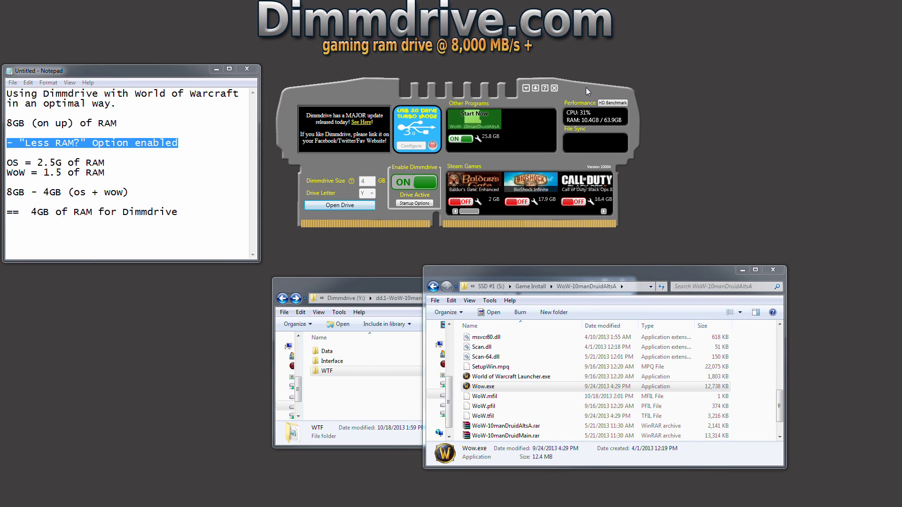
# Relaunch Wow.exe, log in with the account password, enter with the level 90 warlock, then quit.
pyautogui.doubleClick(496, 387)
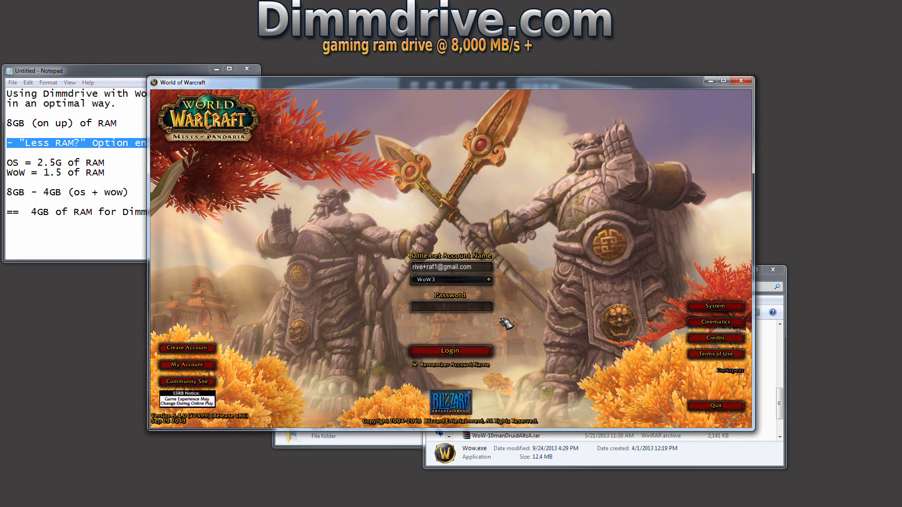
pyautogui.write('**********')
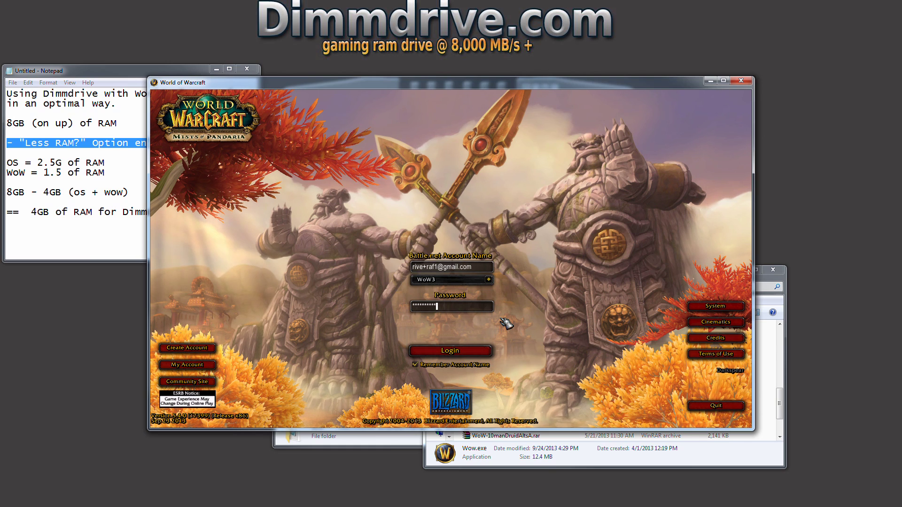
pyautogui.press('Return')
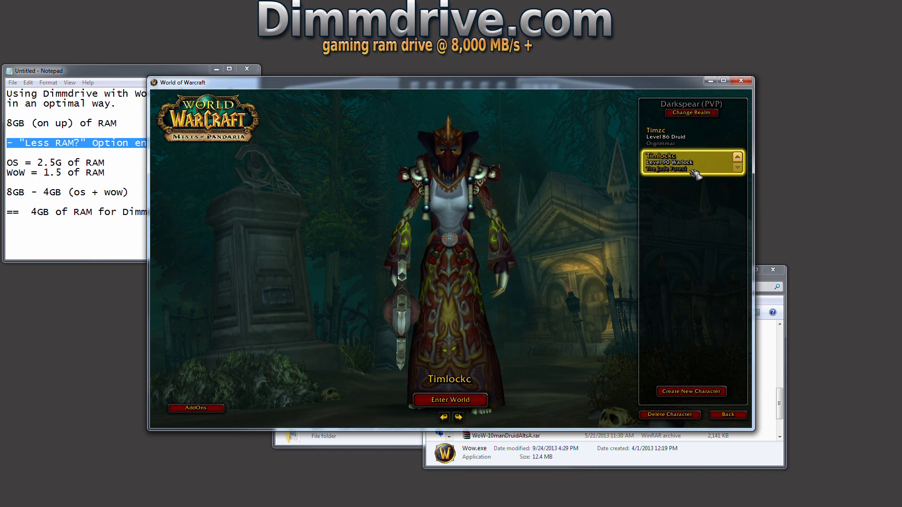
pyautogui.click(693, 149)
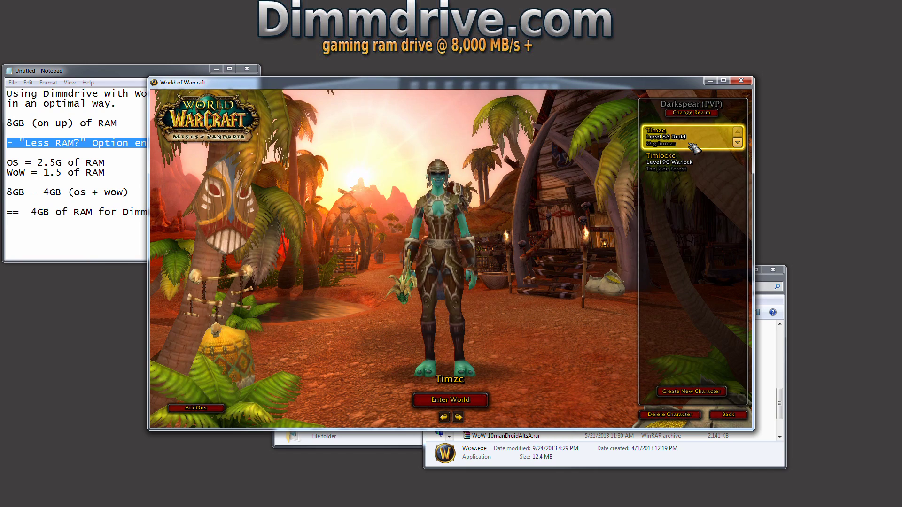
pyautogui.doubleClick(681, 164)
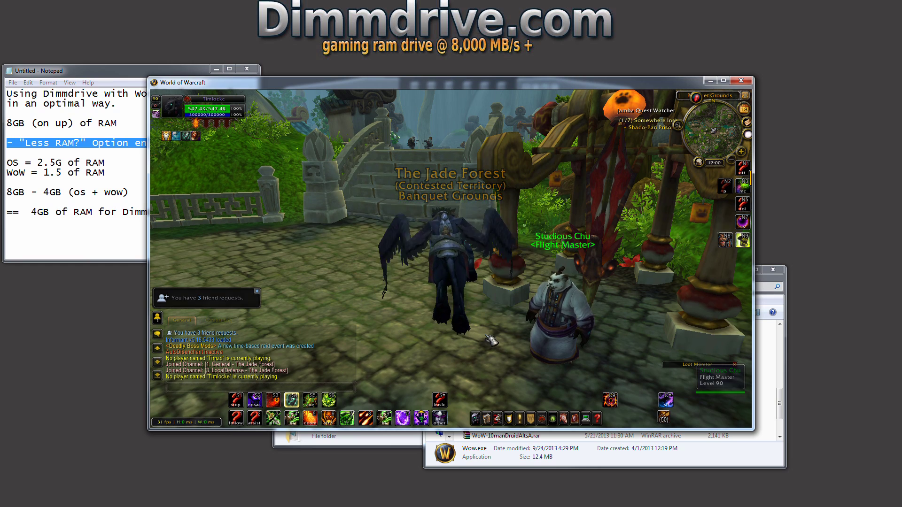
pyautogui.click(742, 80)
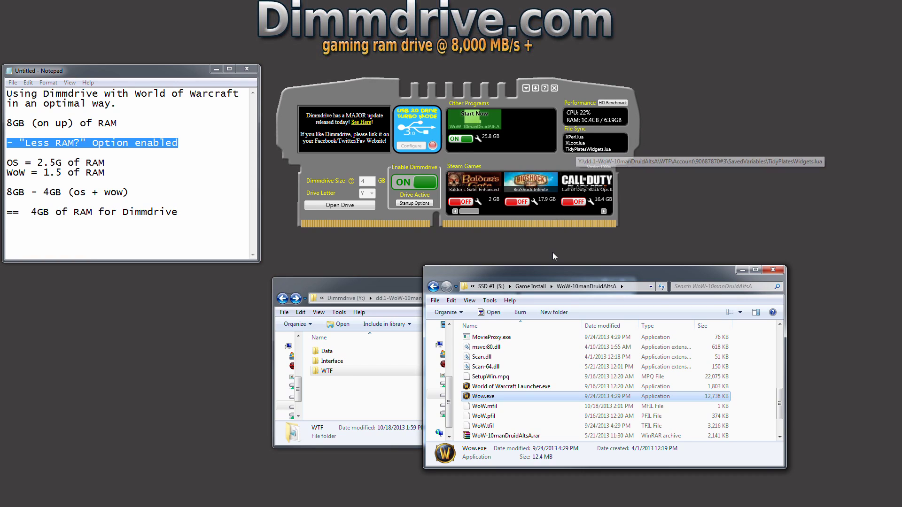
# Bring the Y: RAM drive's game folder window forward and select its Data, Interface and WTF folders.
pyautogui.moveTo(550, 272); pyautogui.dragTo(554, 266)
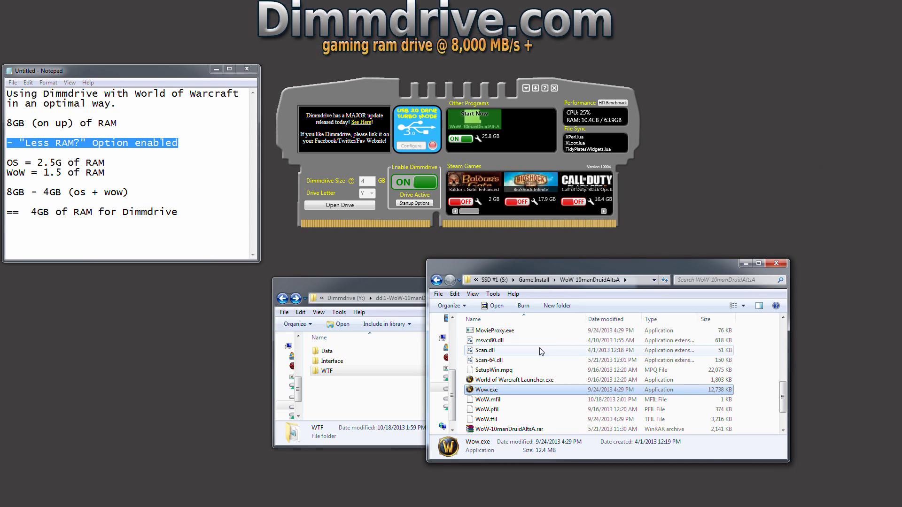
pyautogui.click(376, 371)
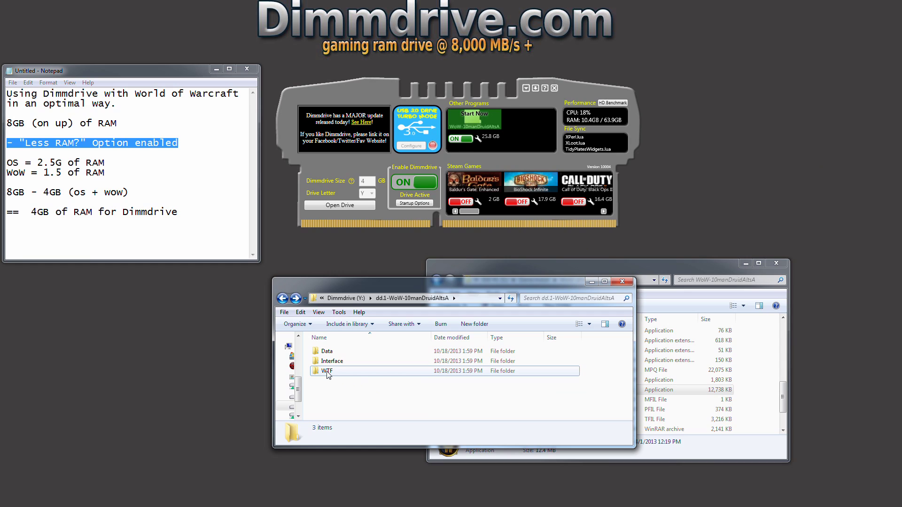
pyautogui.moveTo(327, 375)
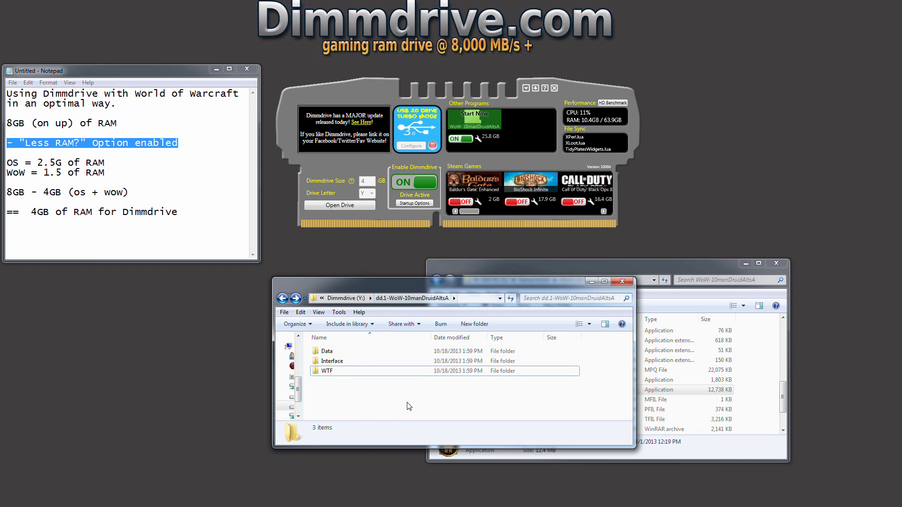
pyautogui.moveTo(372, 405); pyautogui.dragTo(353, 406)
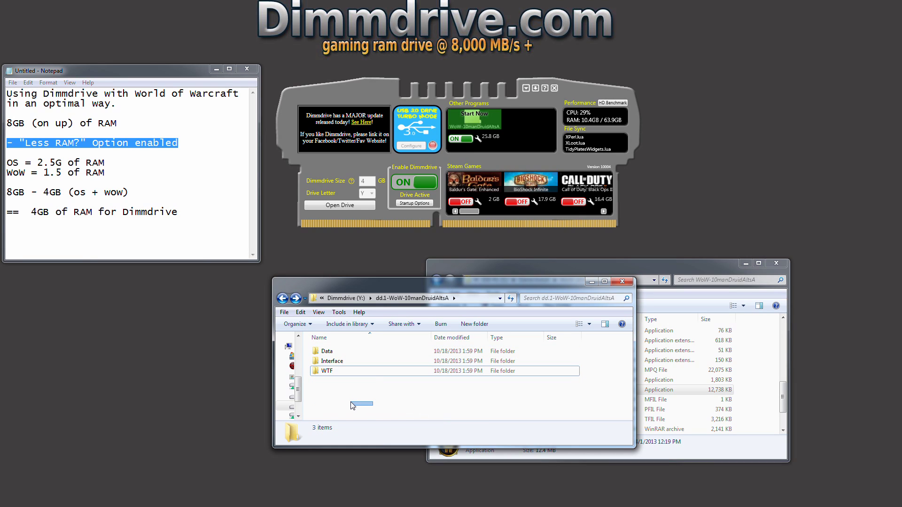
pyautogui.moveTo(353, 406)
pyautogui.mouseDown()
pyautogui.moveTo(309, 328)
pyautogui.moveTo(356, 400)
pyautogui.mouseUp()
pyautogui.moveTo(583, 94); pyautogui.dragTo(581, 94)
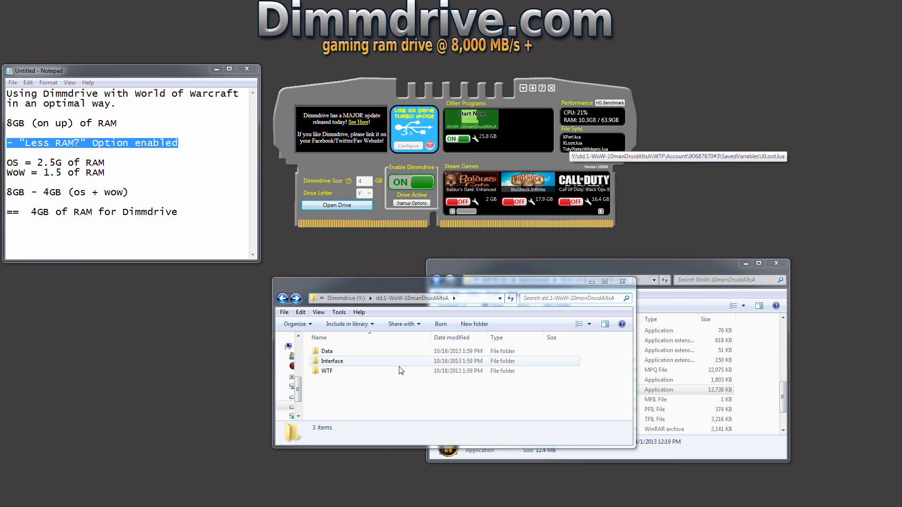
# Open WTF > Account > third account > SavedVariables on the RAM drive and select XPerl.lua, sorted by name.
pyautogui.doubleClick(326, 370)
pyautogui.doubleClick(340, 353)
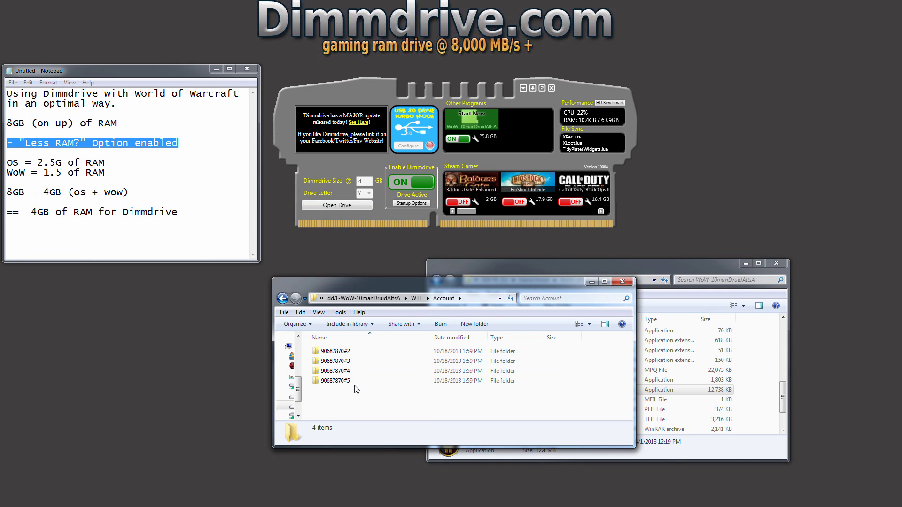
pyautogui.click(349, 362)
pyautogui.doubleClick(349, 362)
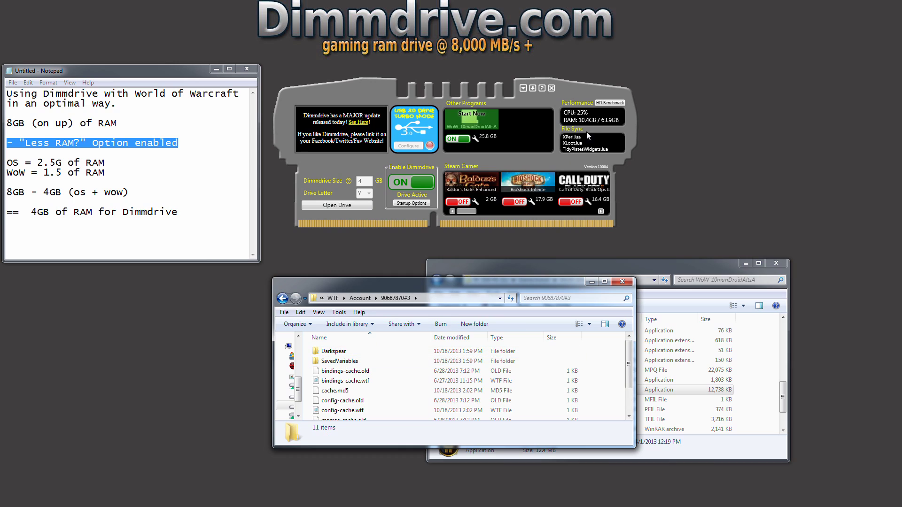
pyautogui.moveTo(578, 141)
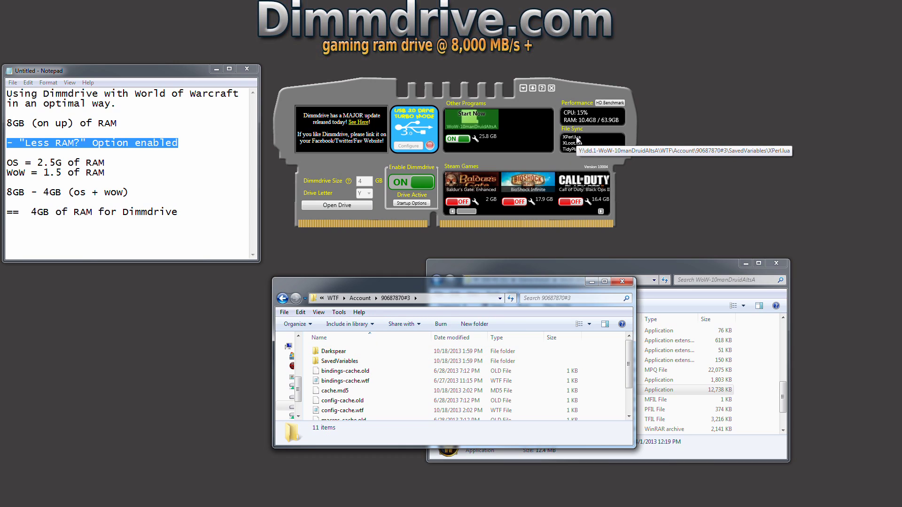
pyautogui.doubleClick(356, 361)
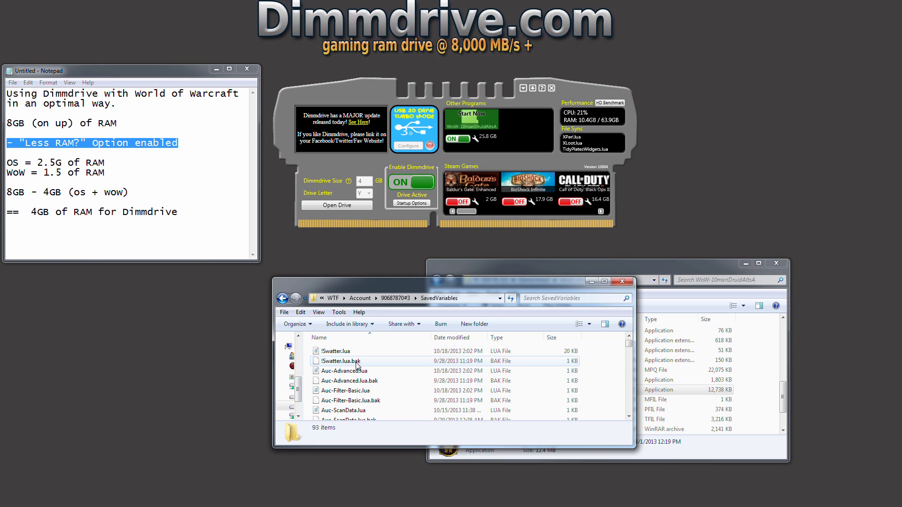
pyautogui.click(338, 340)
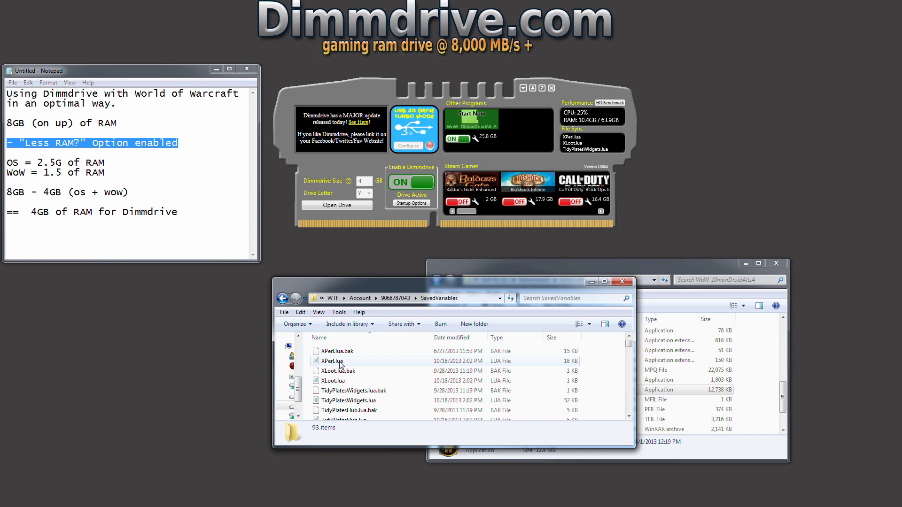
pyautogui.click(342, 362)
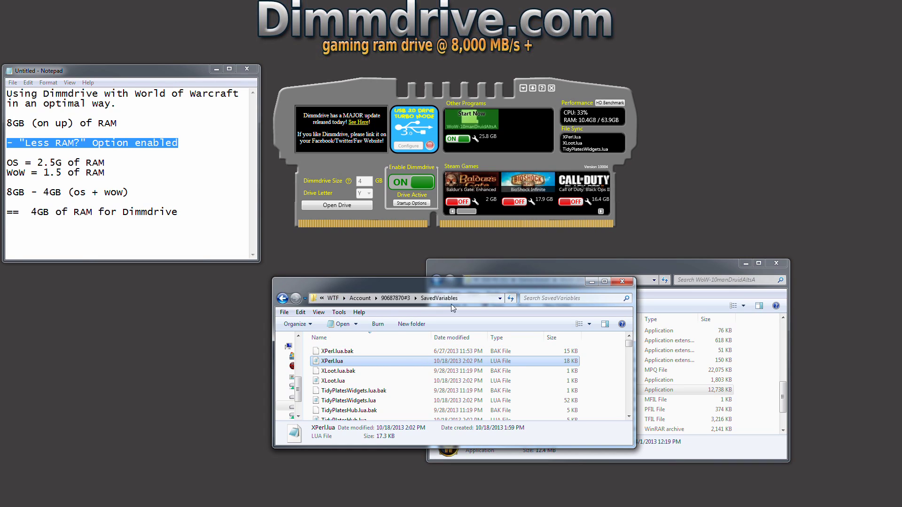
# Show the folder path as text, mark its drive letter, and bring the SSD install window forward.
pyautogui.click(477, 300)
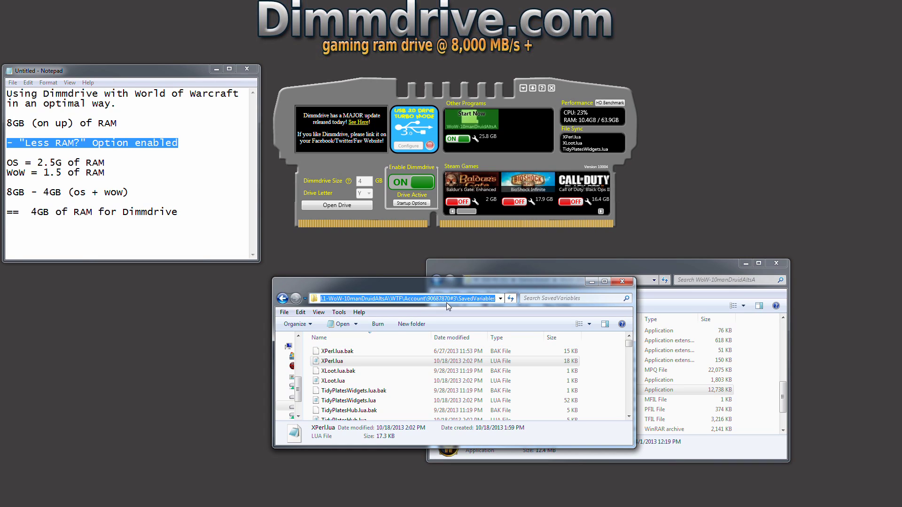
pyautogui.press('Home')
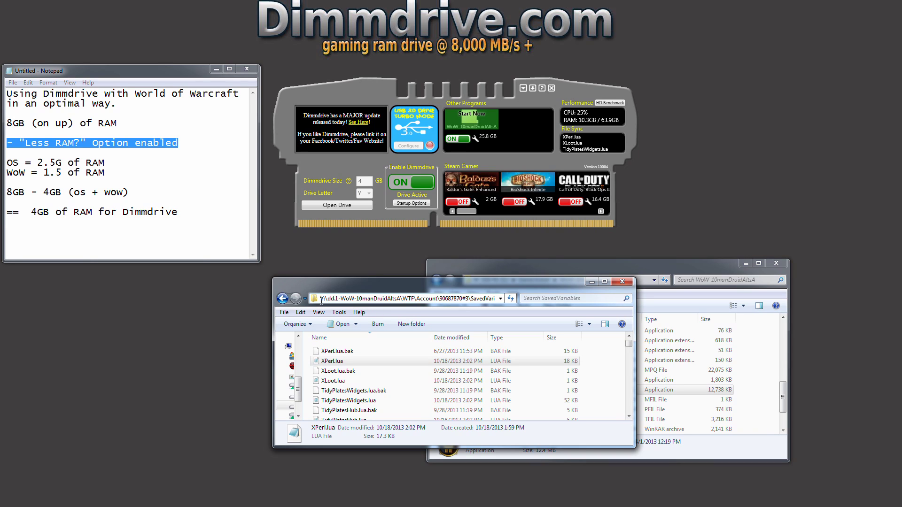
pyautogui.hotkey('shift', 'Right')
pyautogui.click(711, 267)
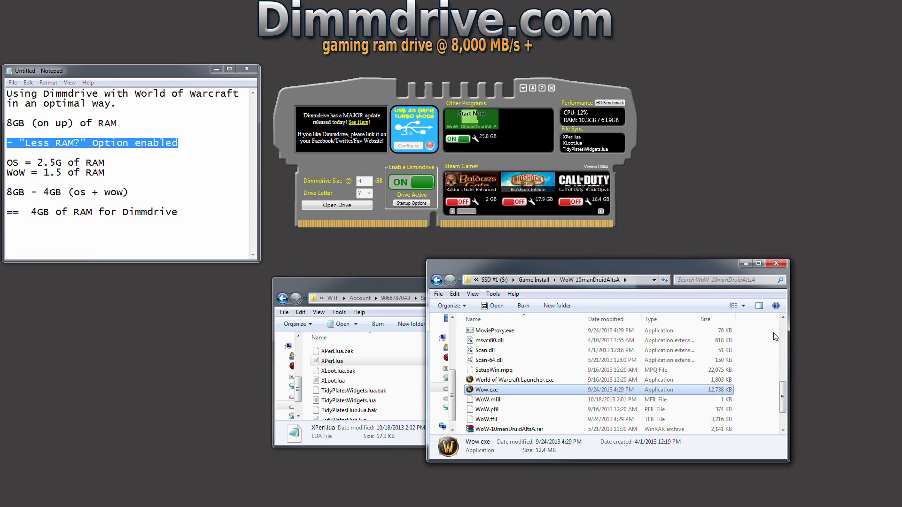
# Look into the SSD install's Interface.dd.presync and Logs folders, turn off the RAM drive, and return up.
pyautogui.scroll(8, 496, 371)
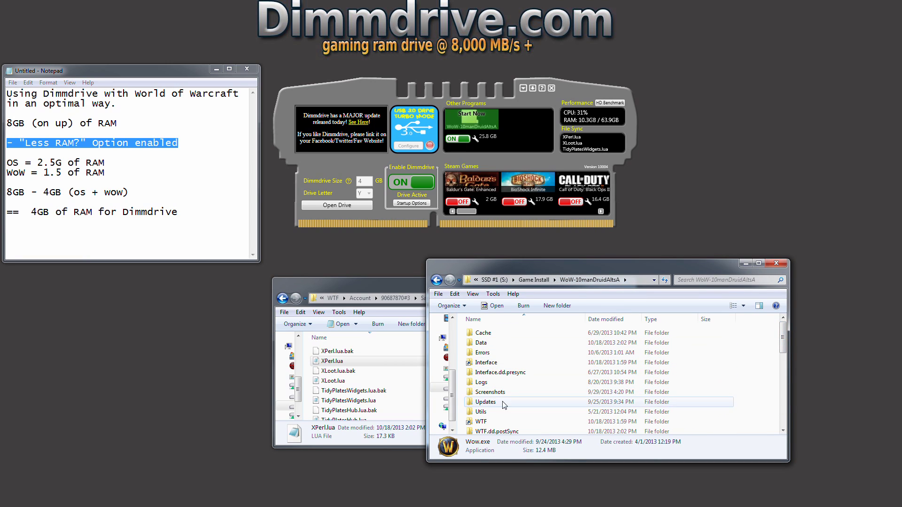
pyautogui.scroll(-1, 541, 410)
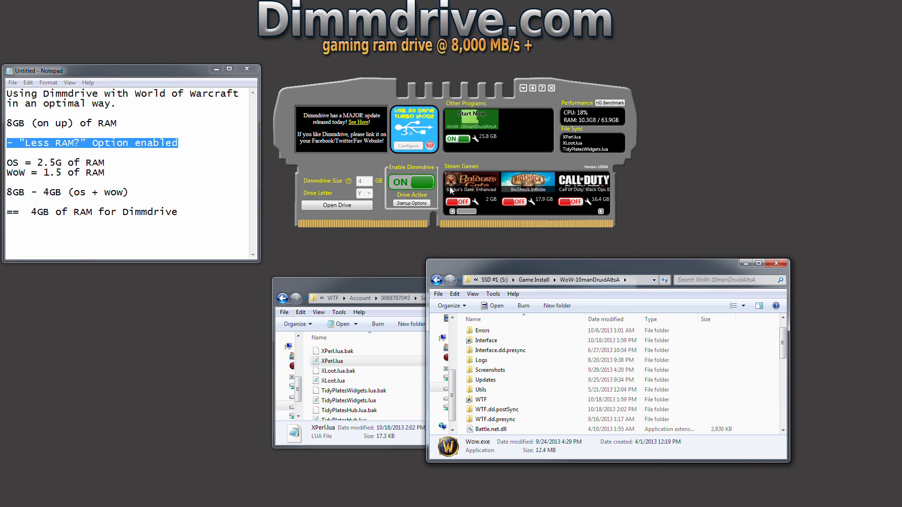
pyautogui.click(501, 351)
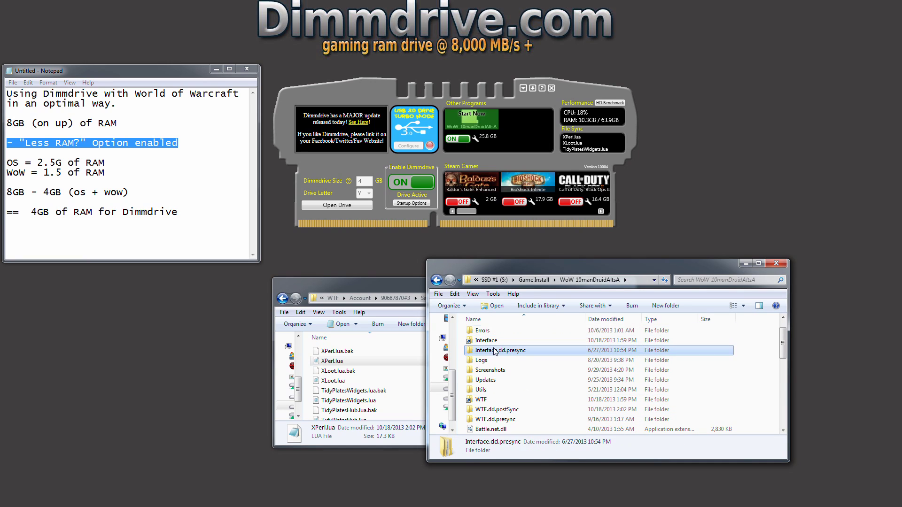
pyautogui.doubleClick(504, 360)
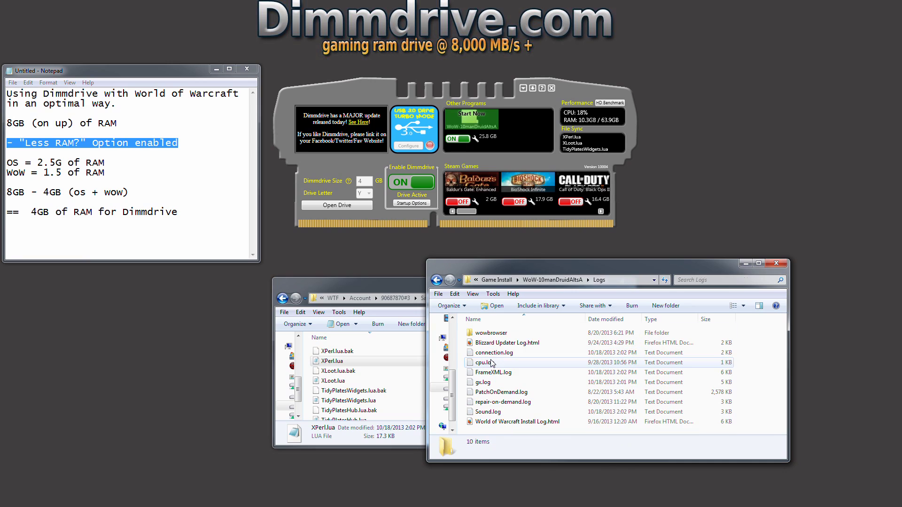
pyautogui.click(408, 183)
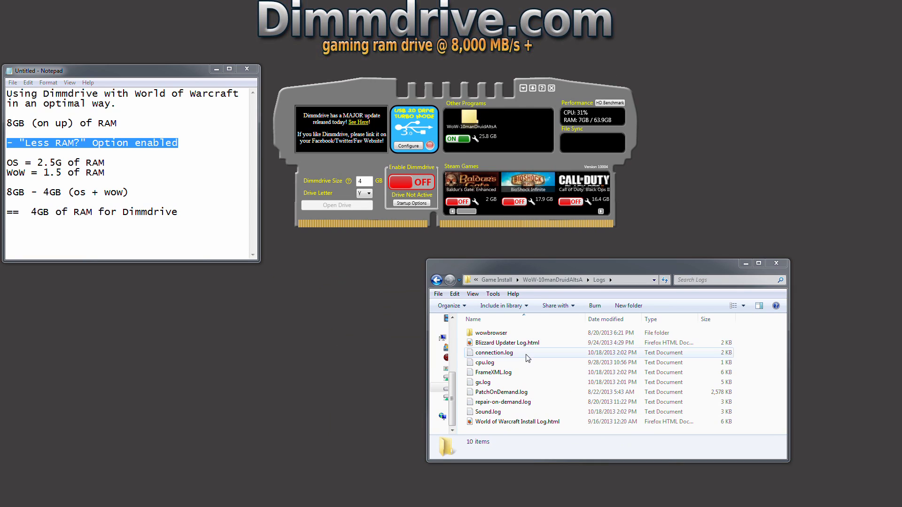
pyautogui.click(552, 280)
# Open the SSD install's WTF SavedVariables folder, select XPerl.lua, and mark the S drive letter in its path.
pyautogui.doubleClick(484, 412)
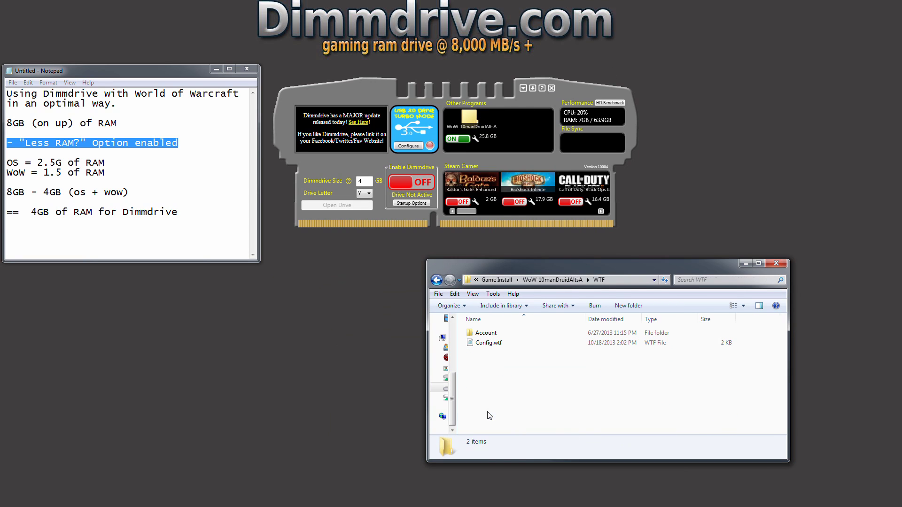
pyautogui.doubleClick(499, 333)
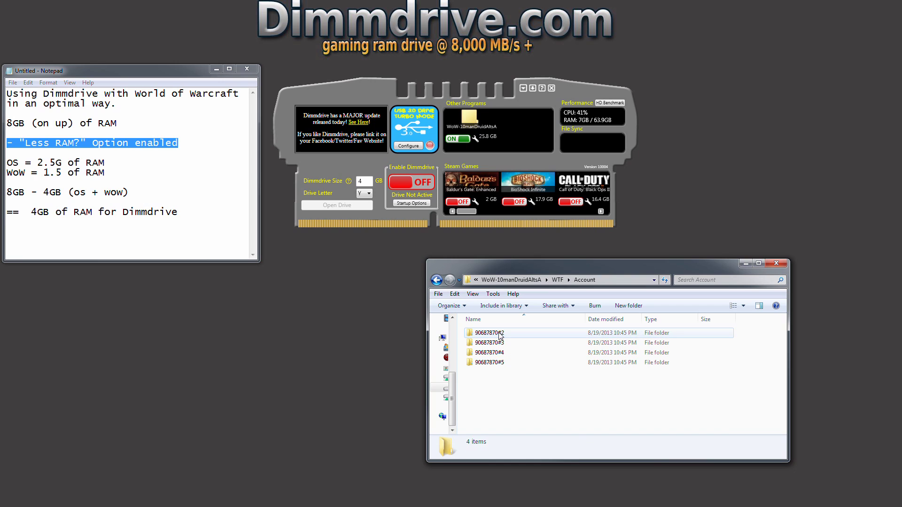
pyautogui.doubleClick(500, 343)
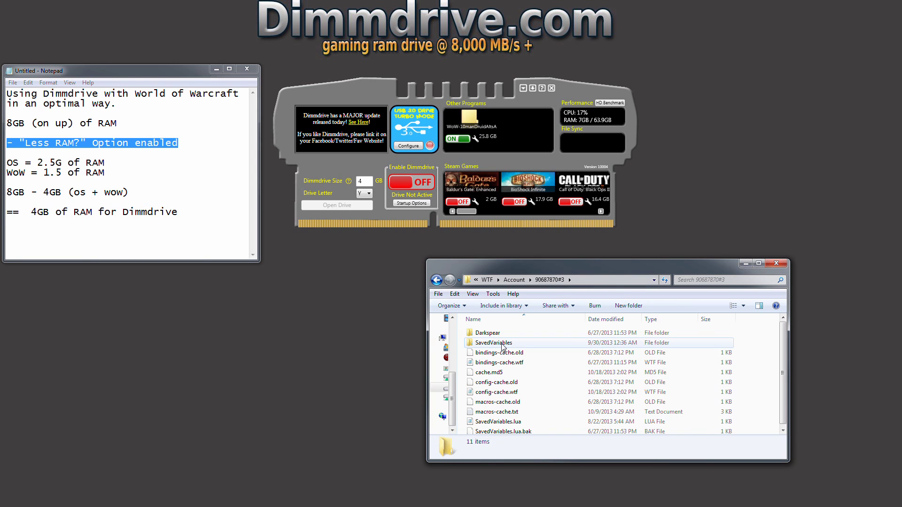
pyautogui.doubleClick(500, 345)
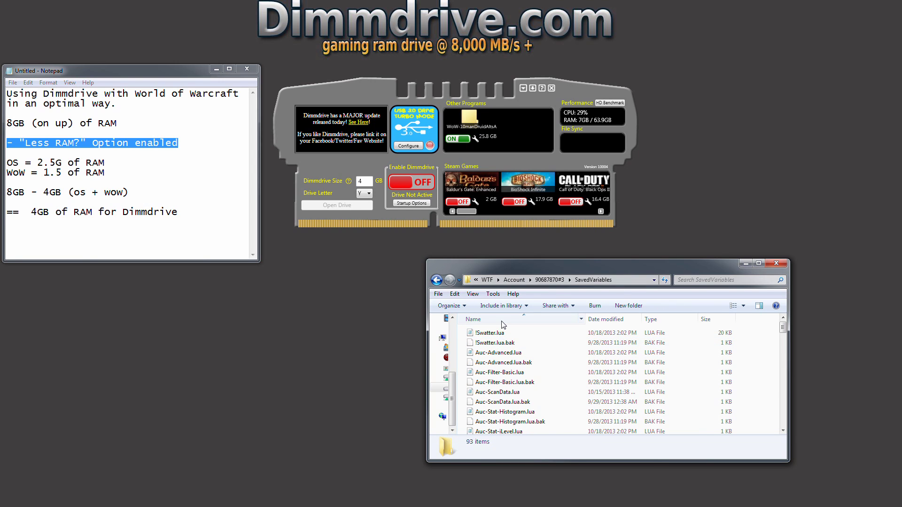
pyautogui.click(499, 319)
pyautogui.click(492, 344)
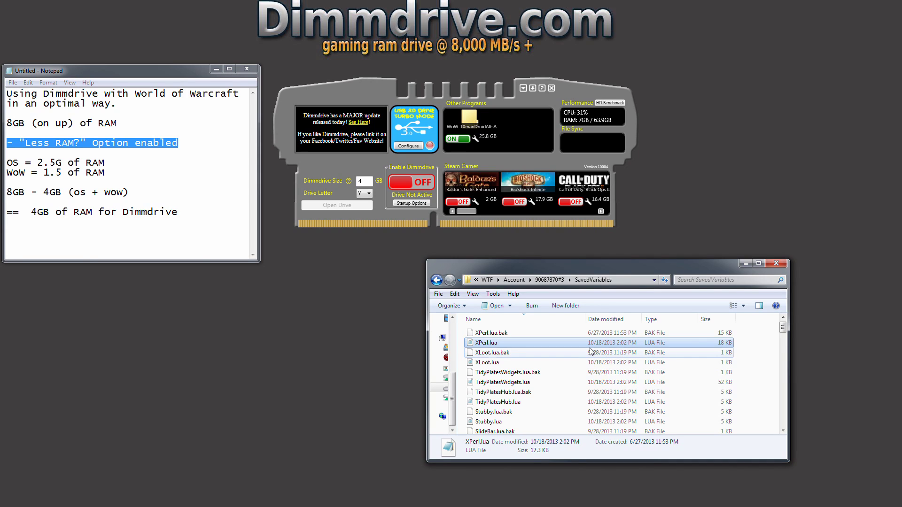
pyautogui.click(487, 279)
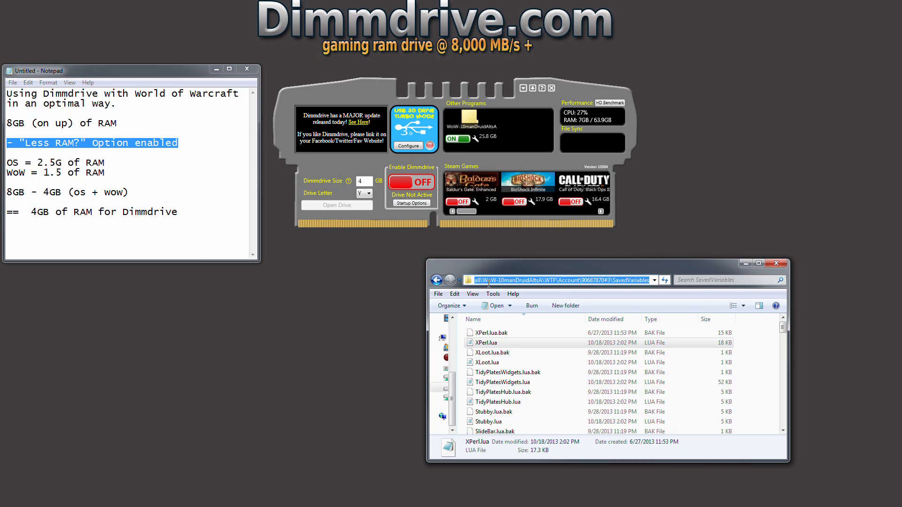
pyautogui.press('Home')
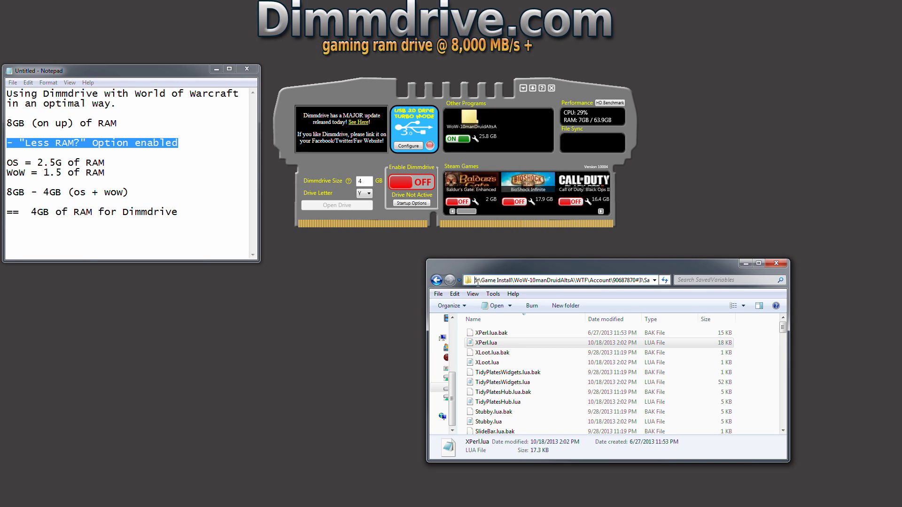
pyautogui.hotkey('shift', 'Right')
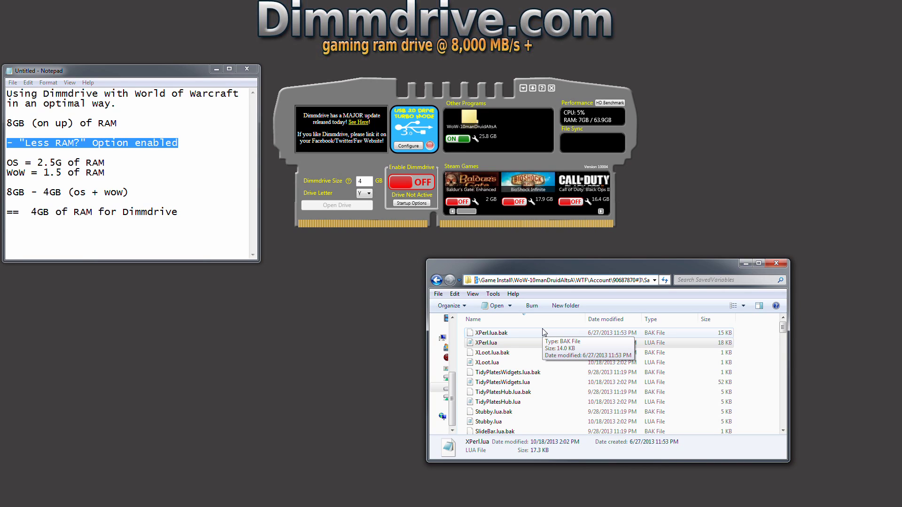
# Open the WoW-10manDruidAltsA settings and its list of files to copy to RAM.
pyautogui.click(475, 138)
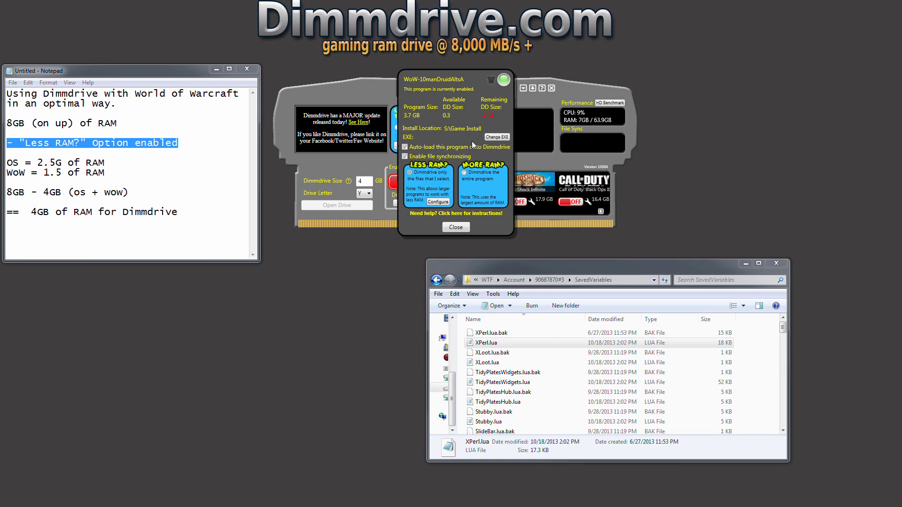
pyautogui.moveTo(404, 118)
pyautogui.click(441, 203)
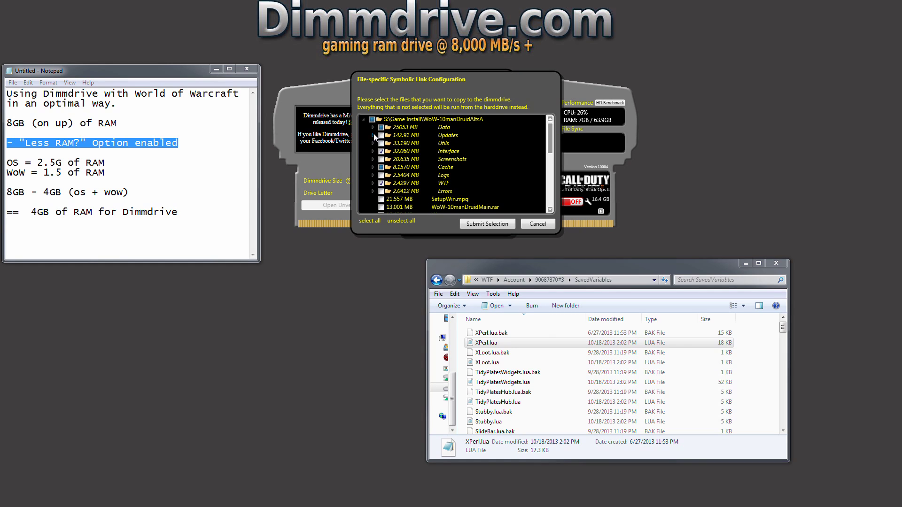
# Expand Data and tick world.MPQ and texture.MPQ alongside the existing MPQ selection.
pyautogui.click(373, 128)
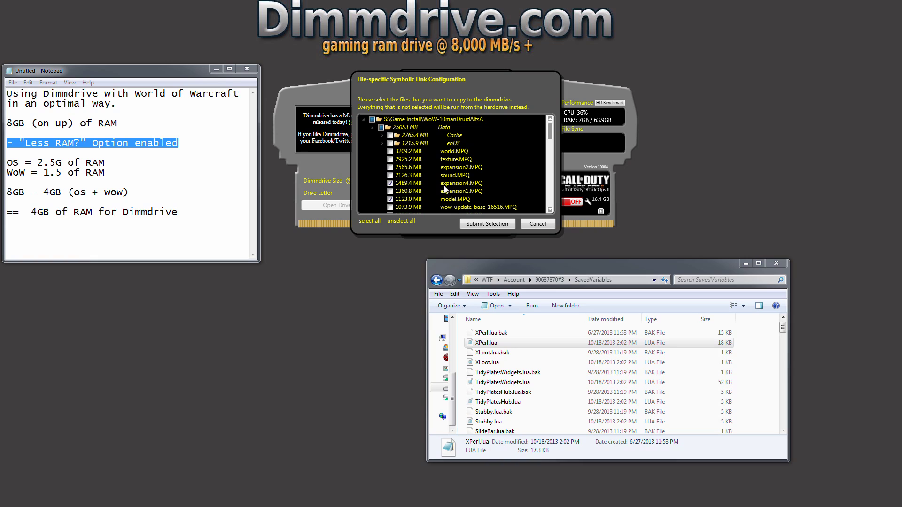
pyautogui.click(391, 160)
pyautogui.click(550, 210)
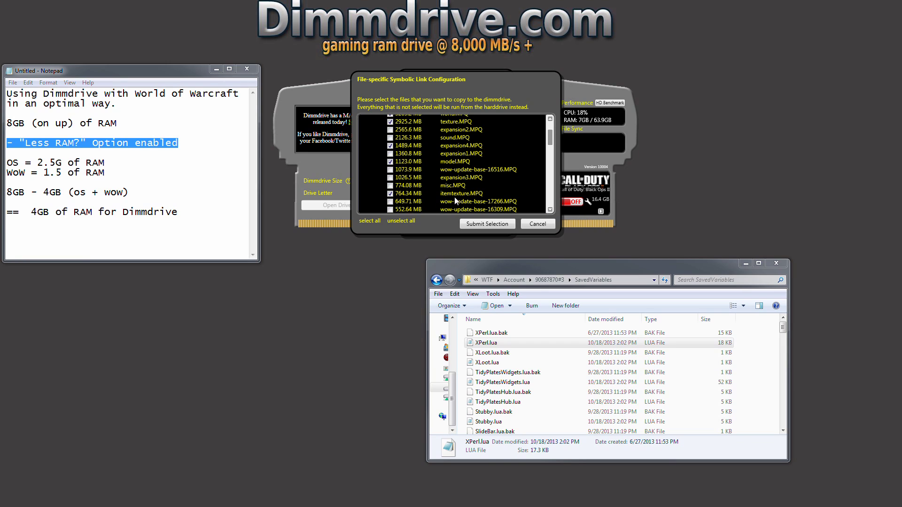
pyautogui.click(550, 210)
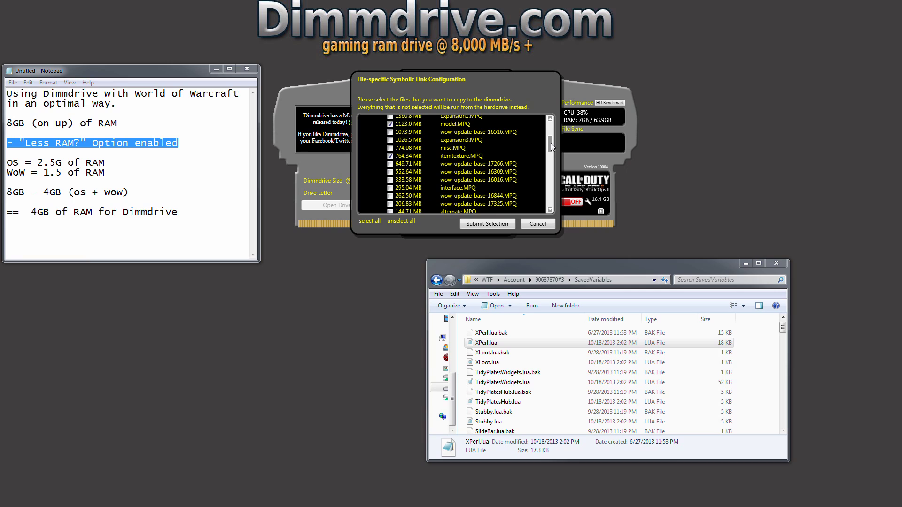
pyautogui.moveTo(550, 143); pyautogui.dragTo(546, 123)
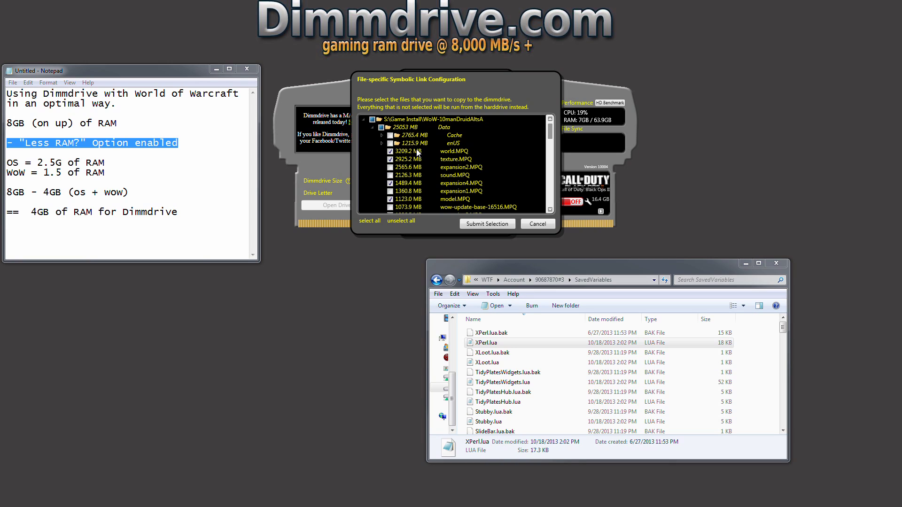
# Submit the MPQ selection and change the Dimmdrive drive size from 4 to 12 GB.
pyautogui.click(493, 224)
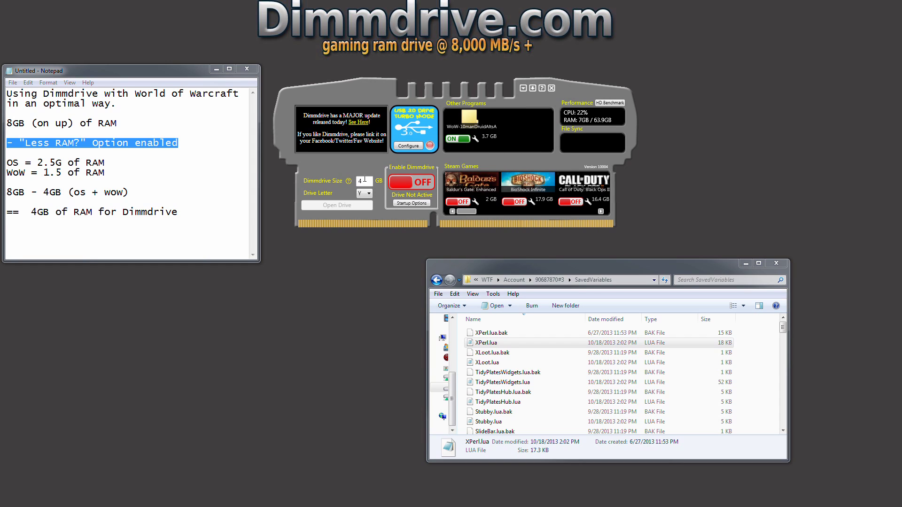
pyautogui.click(475, 139)
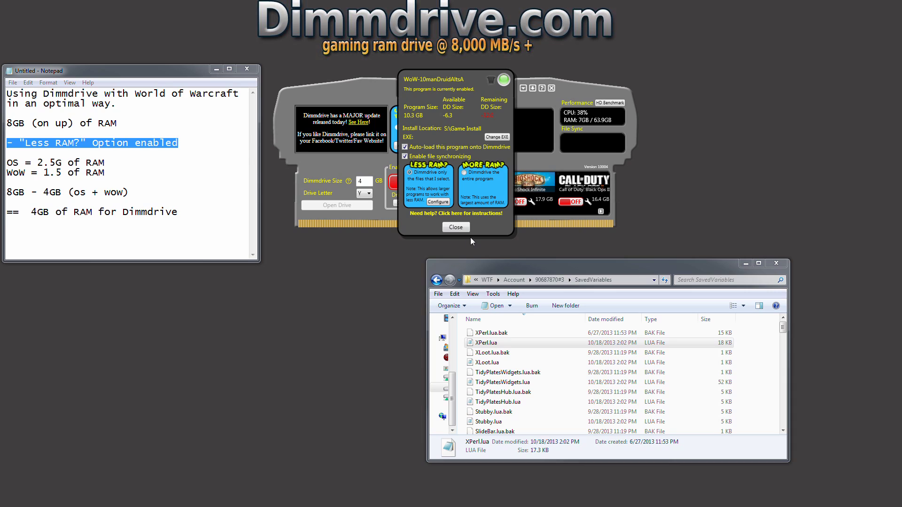
pyautogui.click(461, 229)
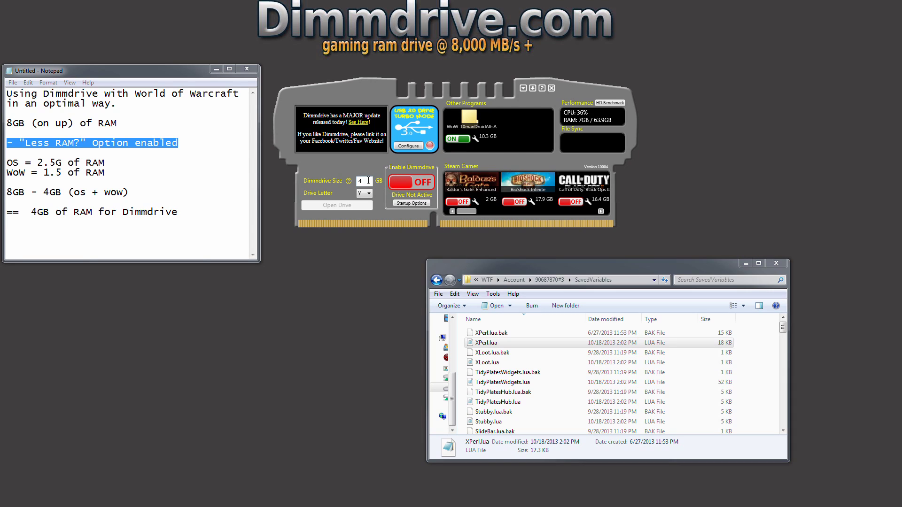
pyautogui.doubleClick(368, 180)
pyautogui.write('12')
# Add the note '(new example is for 16GB)' to the Notepad file.
pyautogui.click(205, 215)
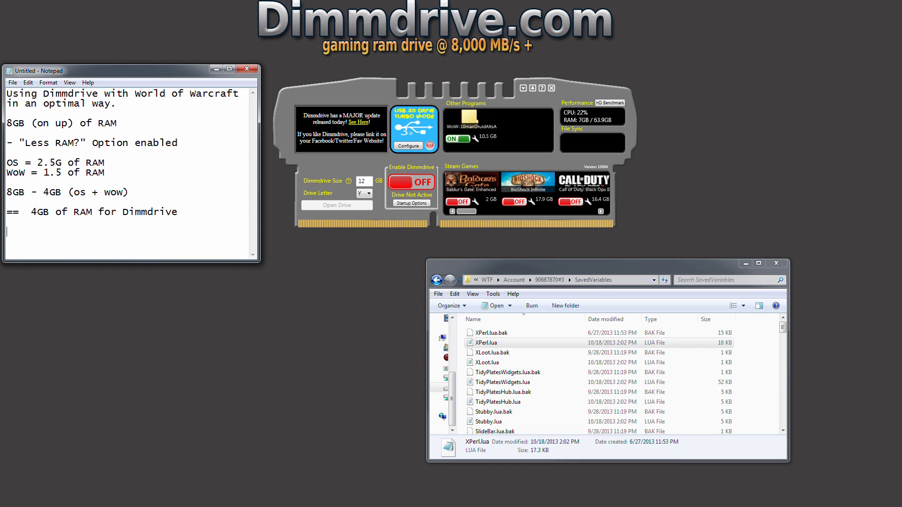
pyautogui.write('(new example is for 16GBN')
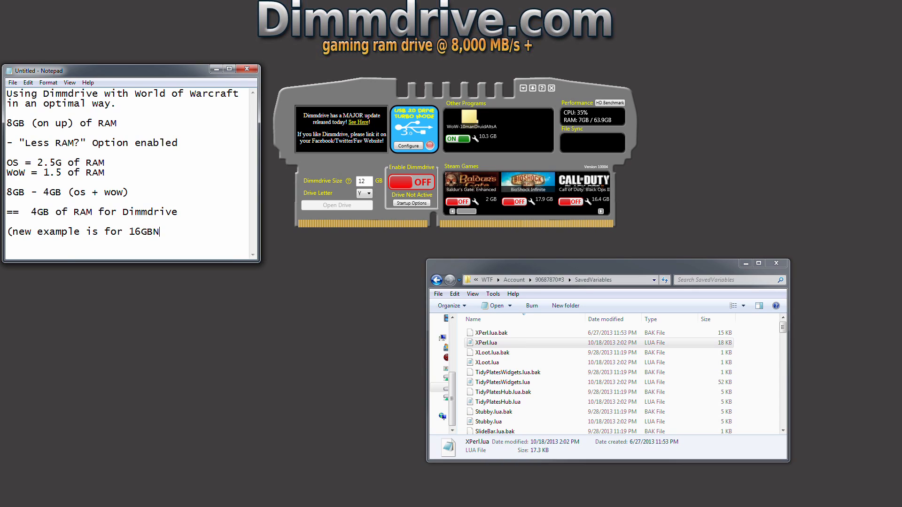
pyautogui.press('BackSpace')
pyautogui.write(')')
# Highlight the 16GB figure, the OS = 2.5G RAM line and the WoW 1.5 RAM line in the notes.
pyautogui.click(337, 180)
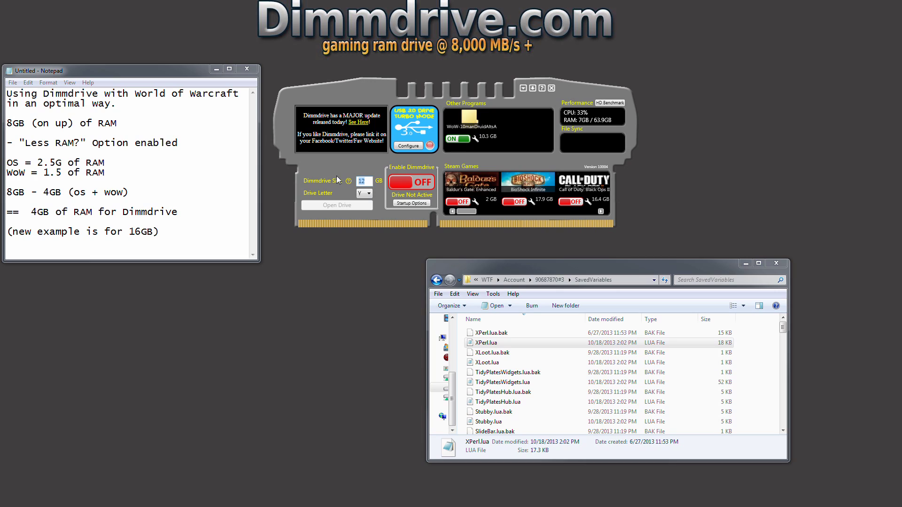
pyautogui.click(170, 254)
pyautogui.moveTo(140, 233); pyautogui.dragTo(135, 232)
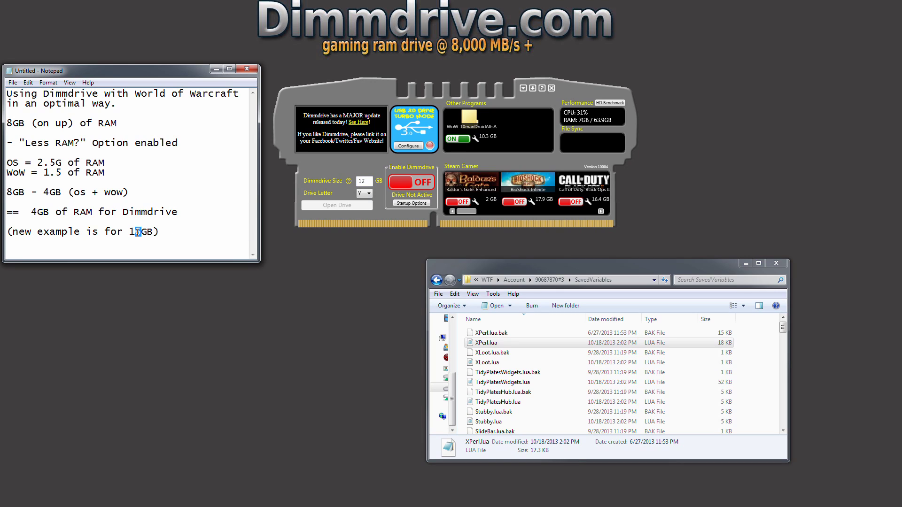
pyautogui.click(330, 182)
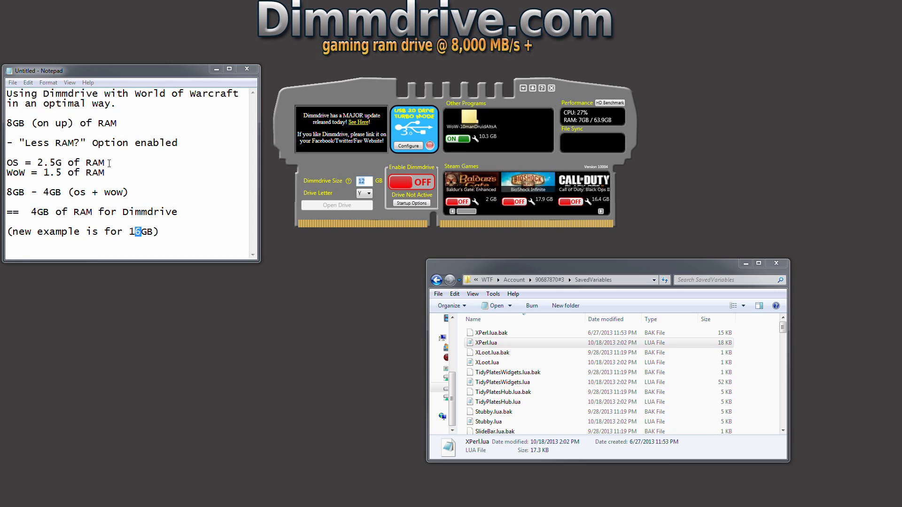
pyautogui.moveTo(106, 163); pyautogui.dragTo(10, 165)
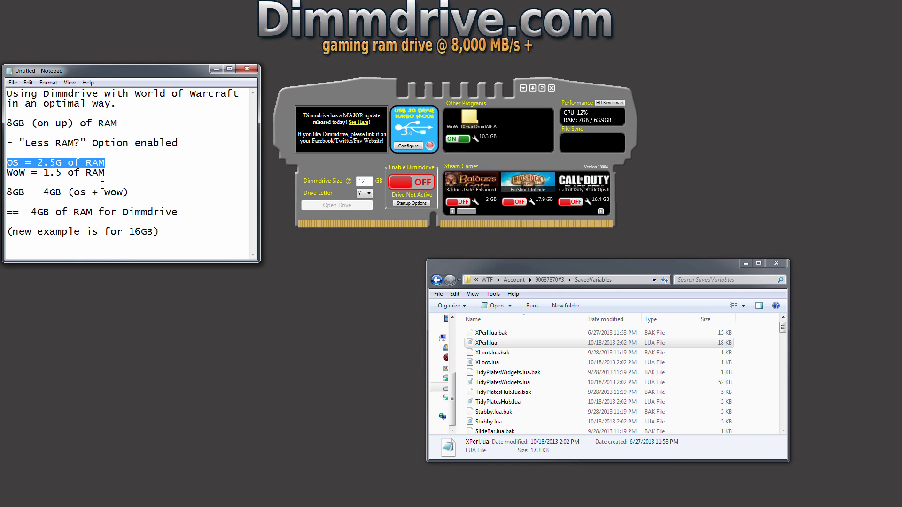
pyautogui.moveTo(106, 172); pyautogui.dragTo(6, 173)
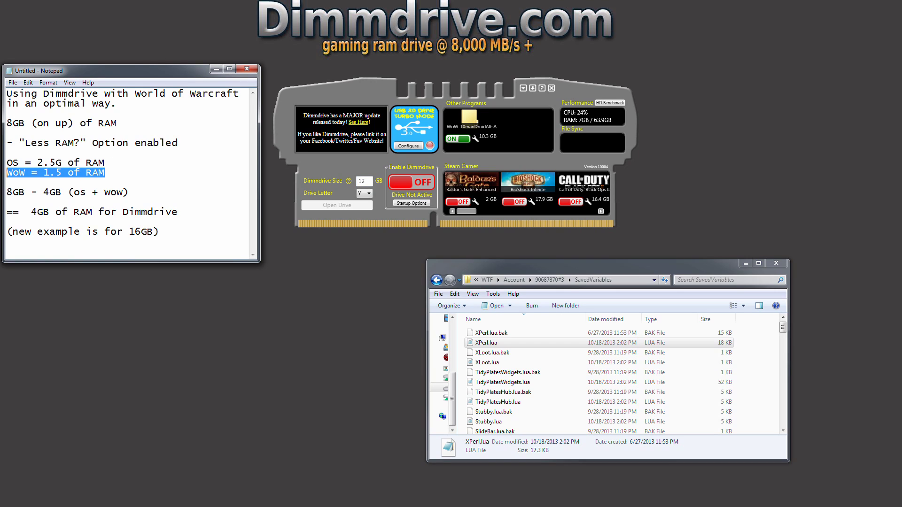
pyautogui.hotkey('shift', 'Up')
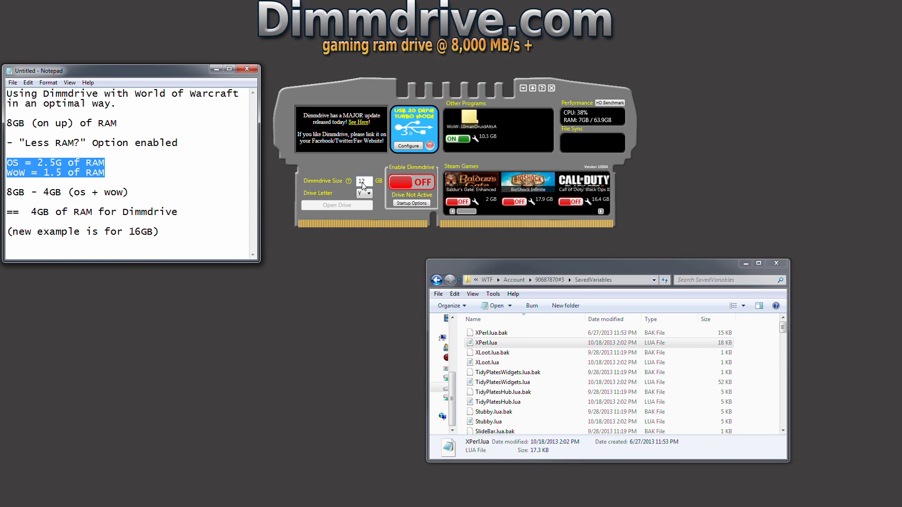
pyautogui.moveTo(43, 172); pyautogui.dragTo(62, 172)
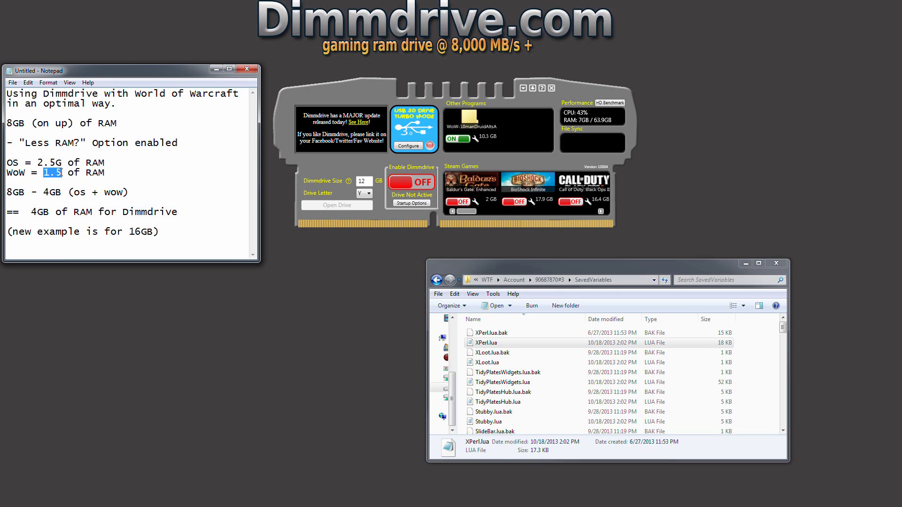
pyautogui.moveTo(62, 173); pyautogui.dragTo(56, 173)
# Reopen the WoW MPQ file list, untick texture, expansion4 and model.MPQ, re-tick model, then cancel.
pyautogui.click(476, 140)
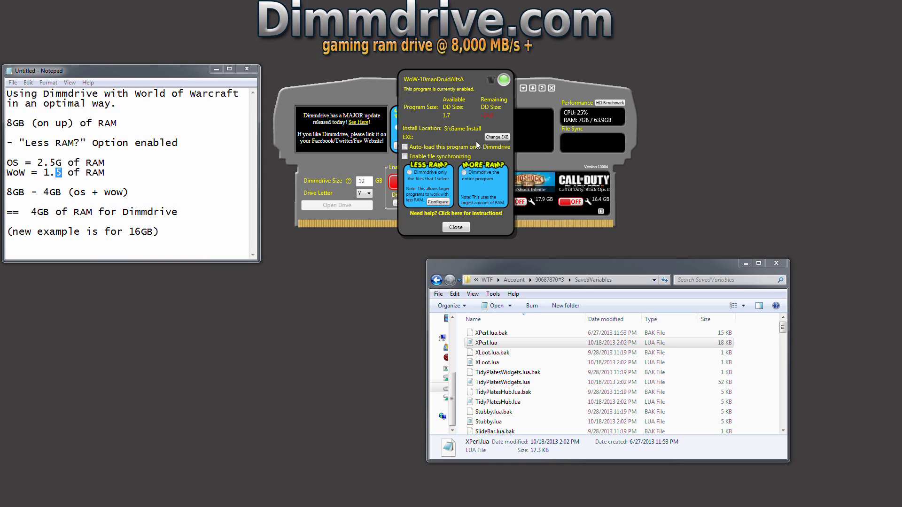
pyautogui.click(437, 202)
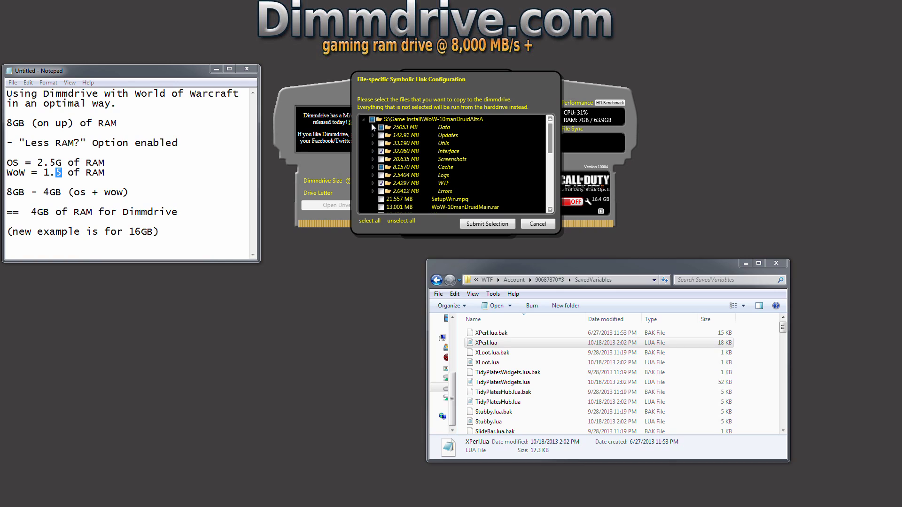
pyautogui.click(372, 128)
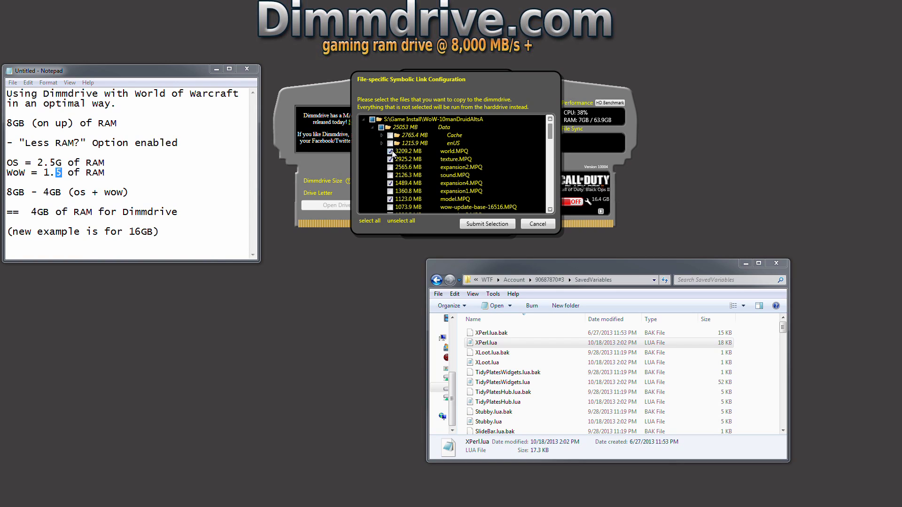
pyautogui.click(390, 159)
pyautogui.click(390, 184)
pyautogui.click(390, 200)
pyautogui.click(390, 199)
pyautogui.click(538, 224)
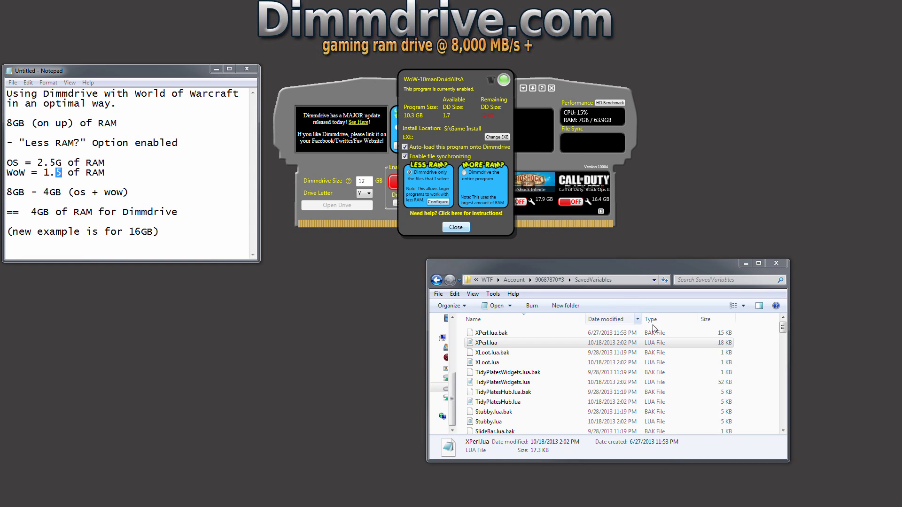